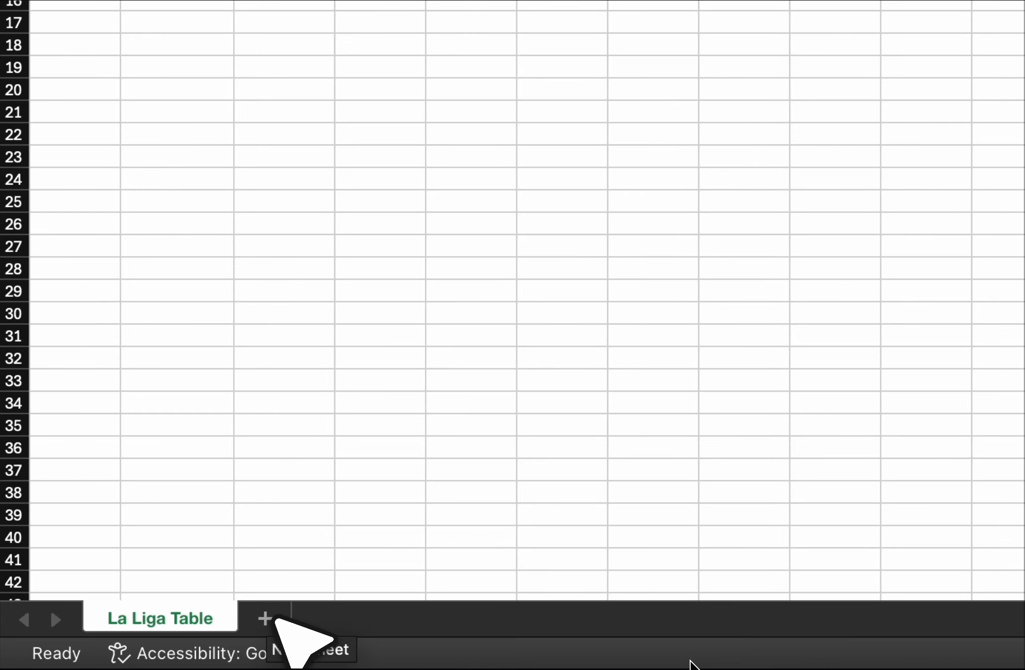
# Step: Add a new worksheet to the workbook and display the available number formats for cell A3
pyautogui.click(273, 621)
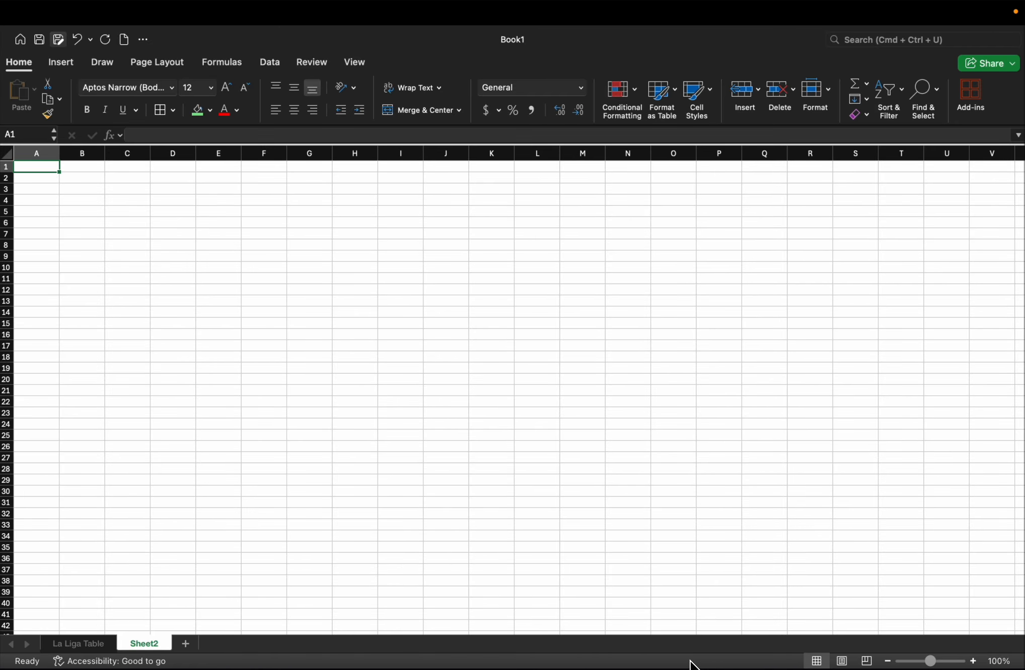
pyautogui.press('Down')
pyautogui.press('Down')
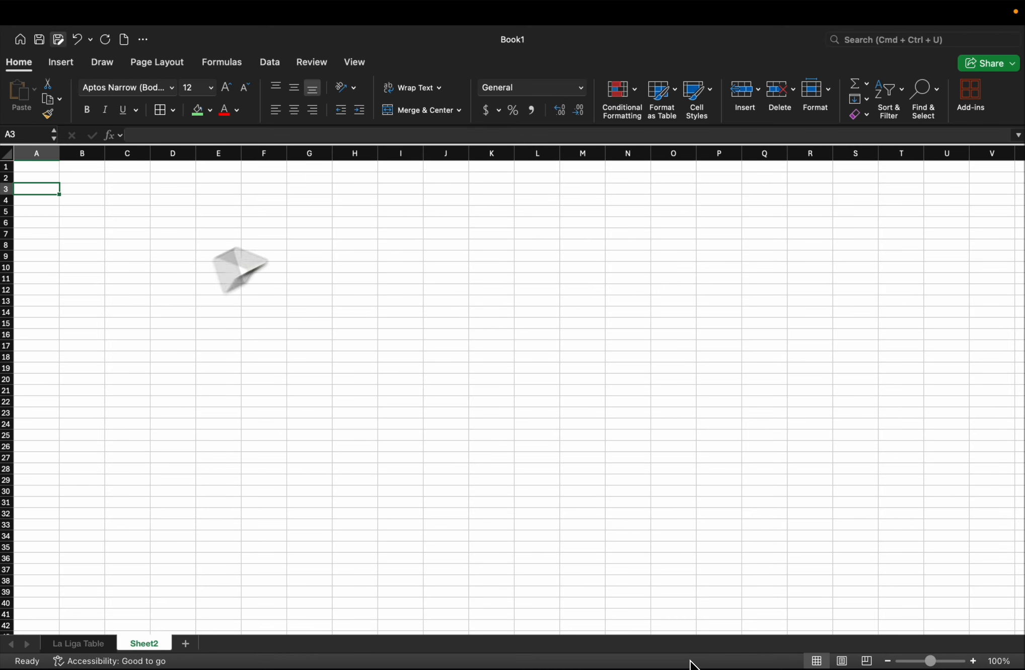
pyautogui.click(582, 88)
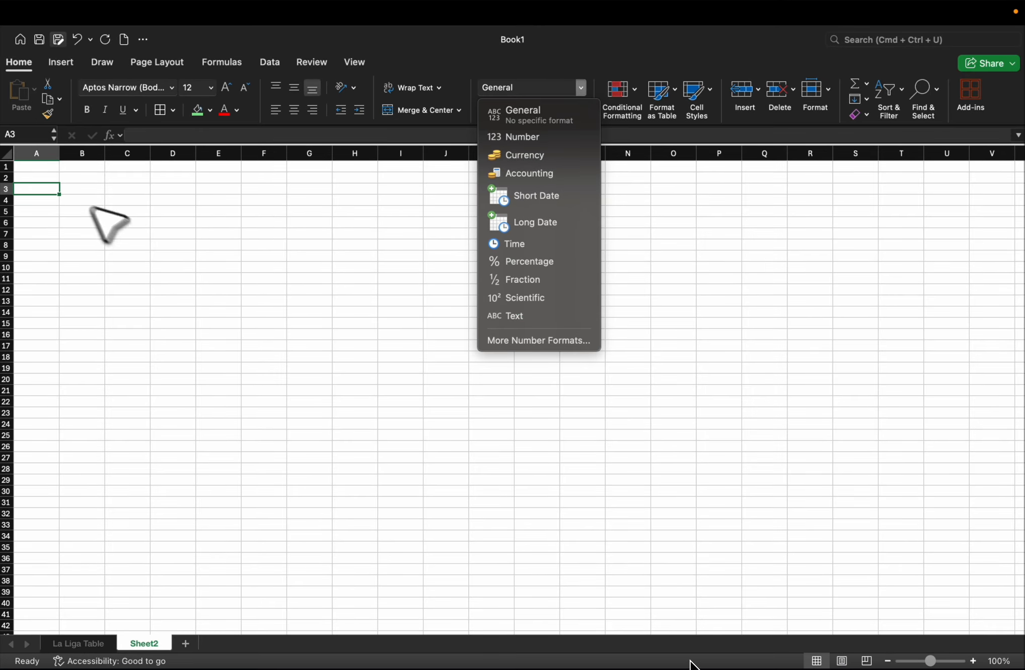
pyautogui.click(94, 189)
# Step: Enter the column headers Date in cell B3 and Currency in cell C3
pyautogui.click(94, 190)
pyautogui.write('Dat')
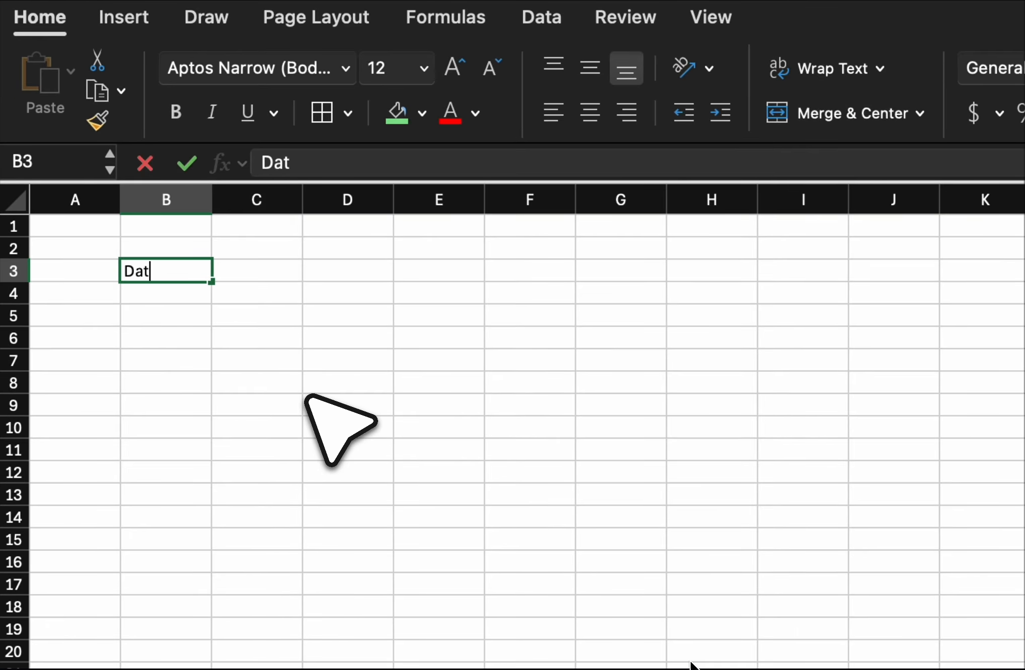
pyautogui.write('e')
pyautogui.press('Tab')
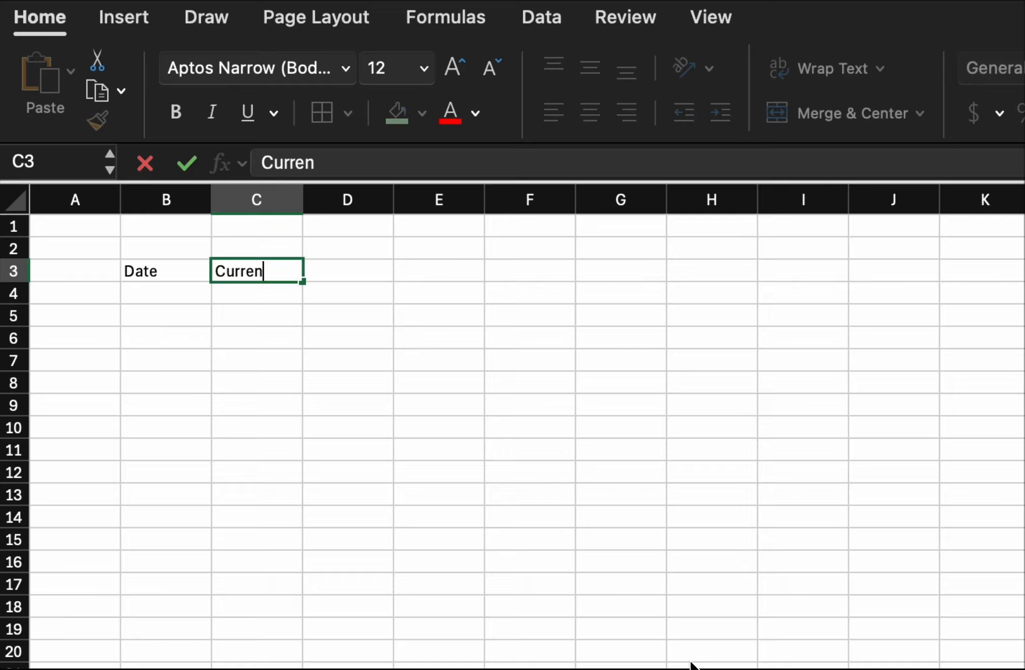
pyautogui.write('Currency')
pyautogui.press('Left')
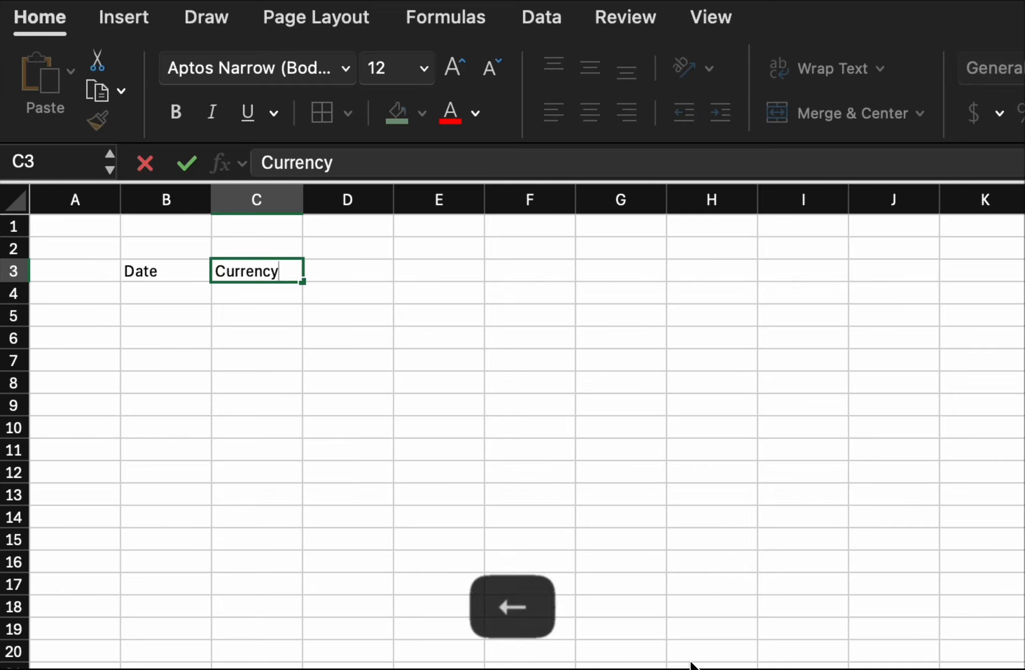
# Step: Enter the dates 2/1/2025, 3/6/2027 and 4/3/2025 in cells B4 to B6 under the Date header
pyautogui.press('Down')
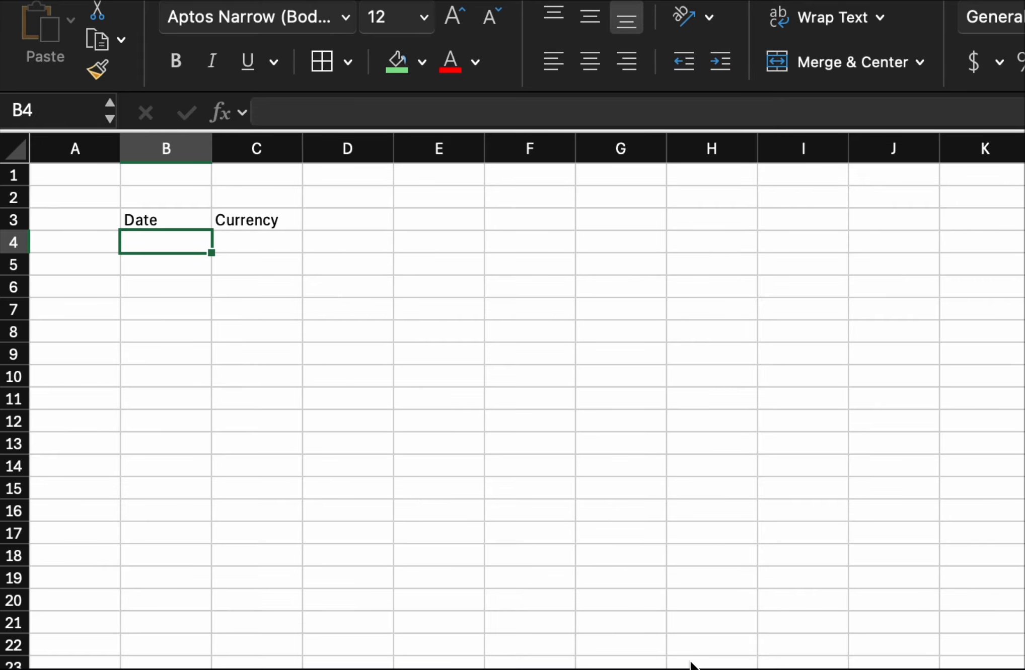
pyautogui.write('2/1/2025')
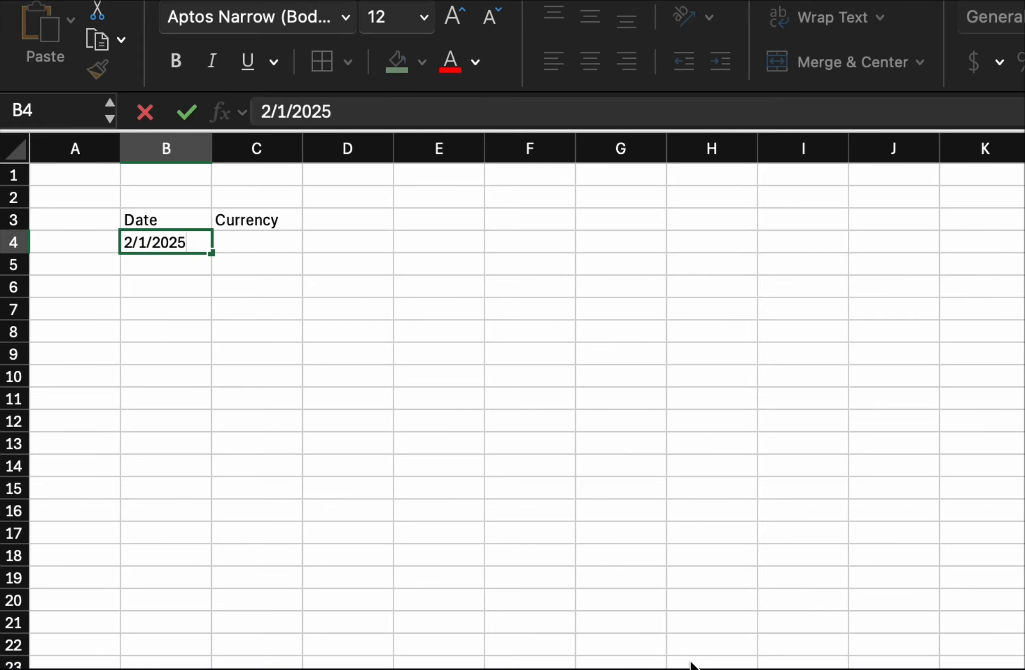
pyautogui.press('Return')
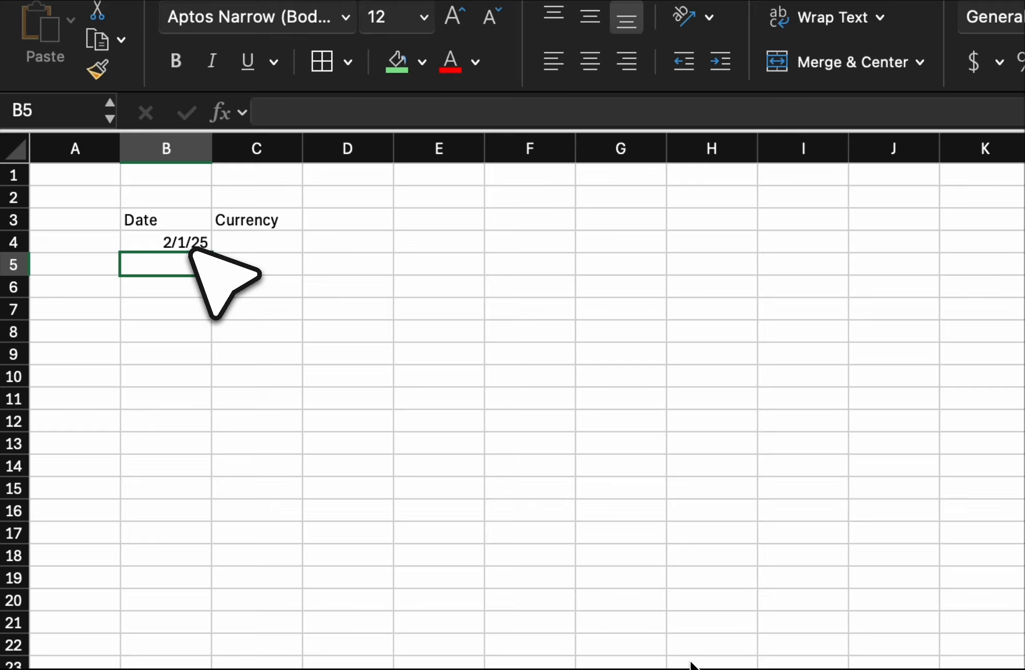
pyautogui.write('3/6/2027')
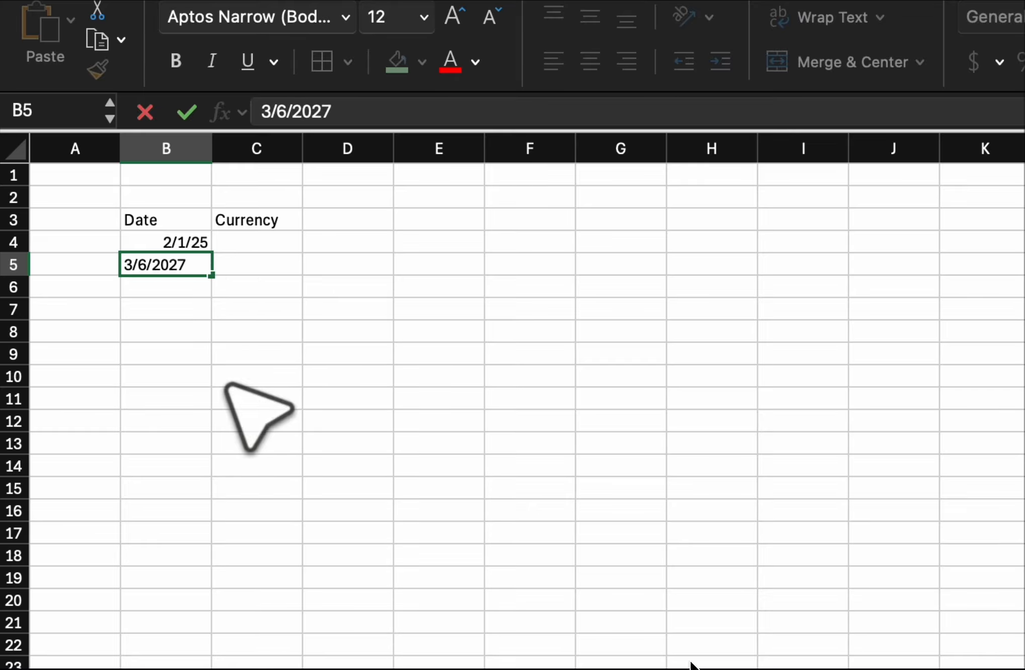
pyautogui.press('Return')
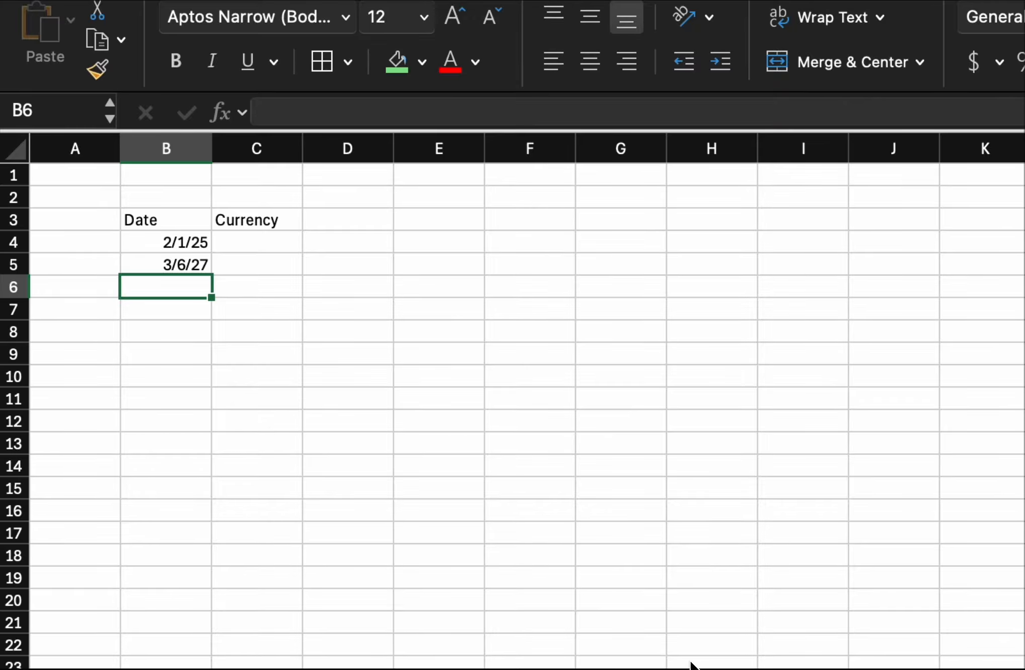
pyautogui.write('4/3/2025')
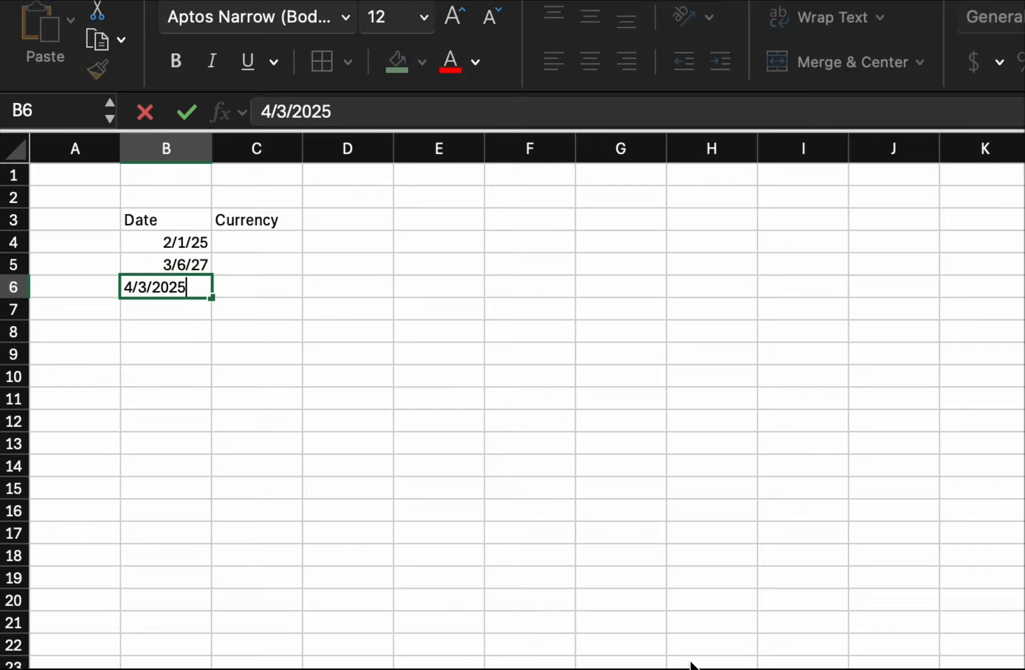
pyautogui.press('Return')
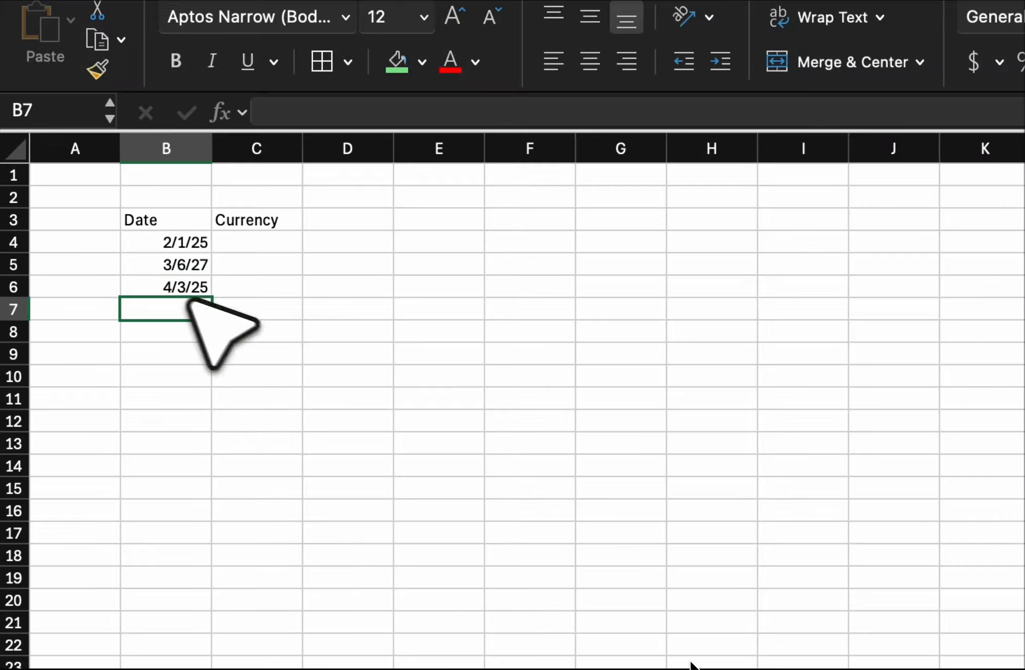
# Step: Format the date in cell B4 with the "March 14, 2012" date type
pyautogui.click(175, 246)
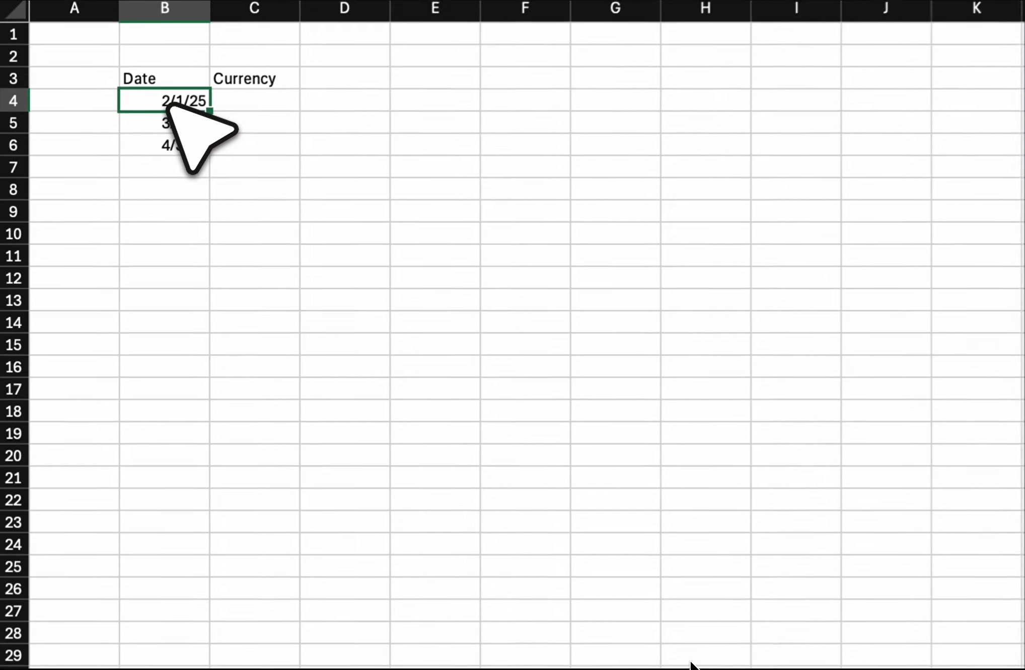
pyautogui.rightClick(165, 98)
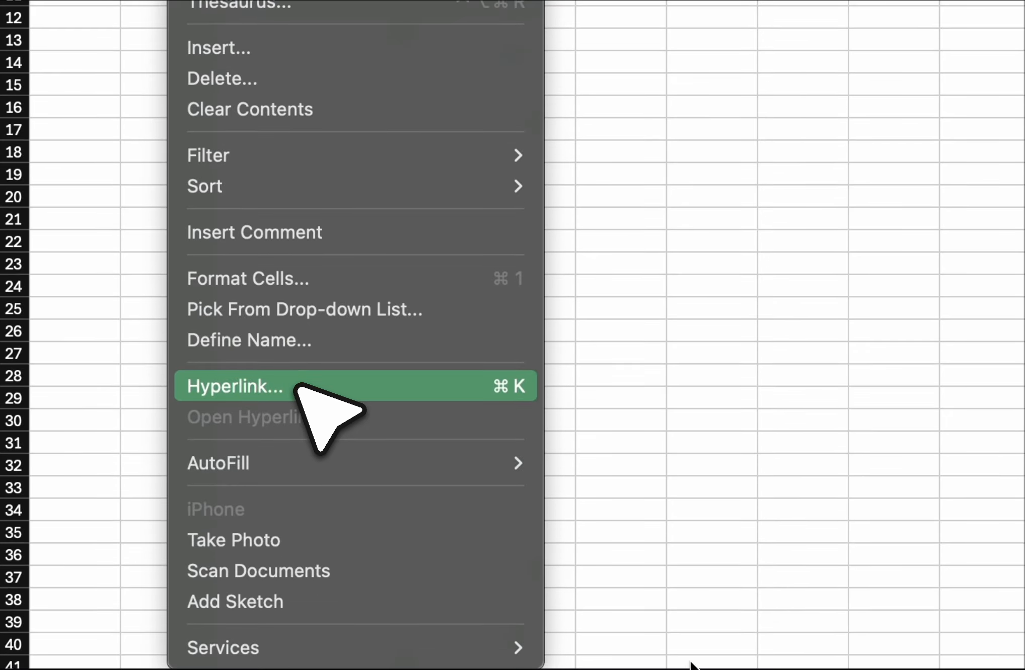
pyautogui.click(356, 285)
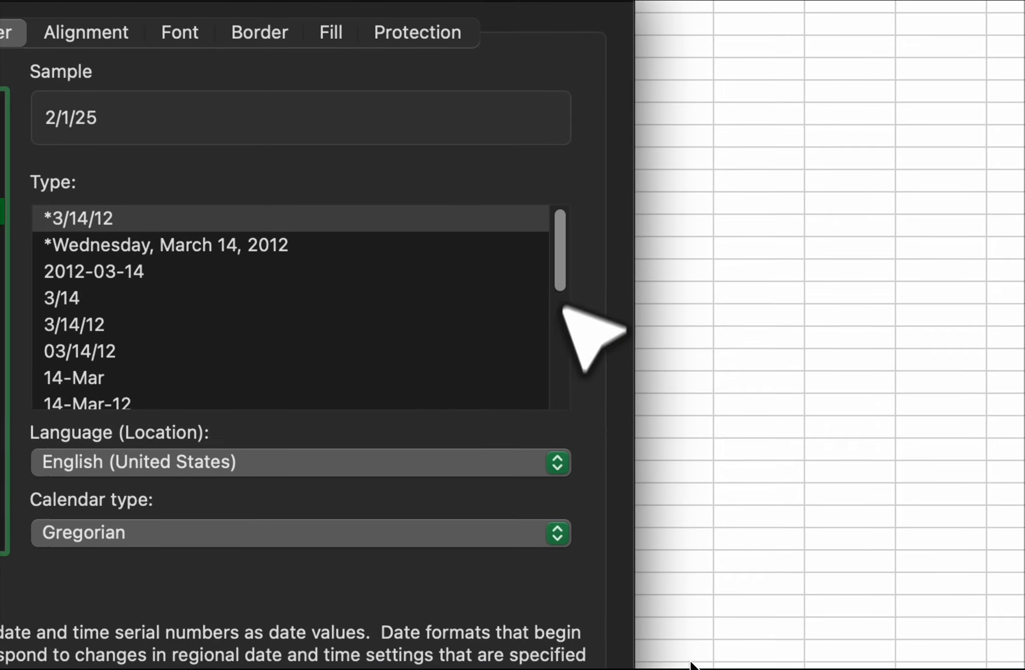
pyautogui.scroll(-5, 795, 342)
pyautogui.scroll(-5, 554, 325)
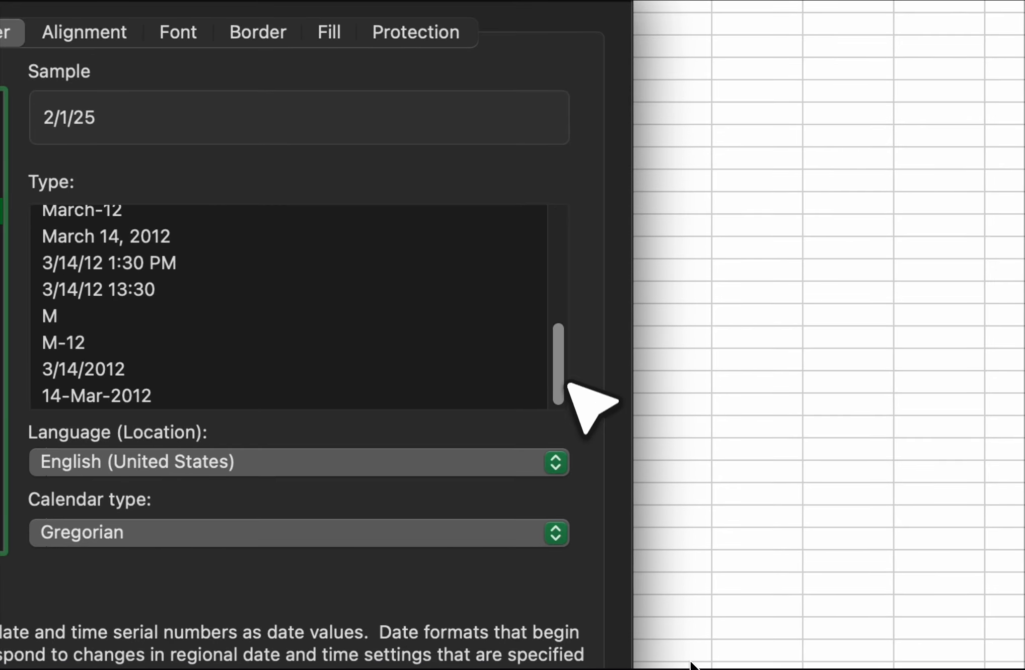
pyautogui.scroll(8, 568, 403)
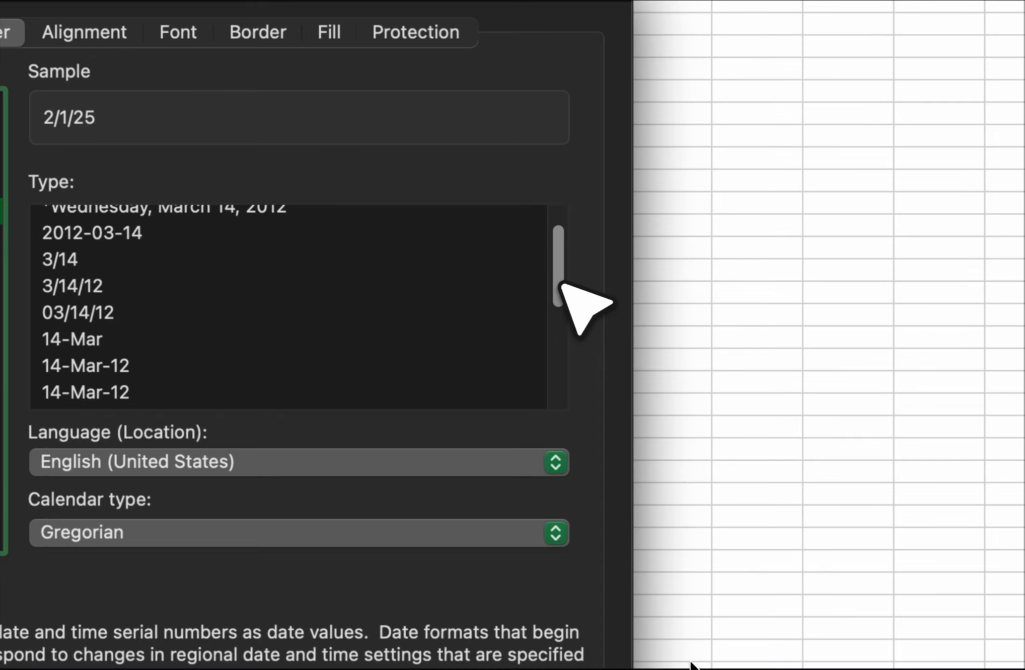
pyautogui.scroll(-6, 567, 403)
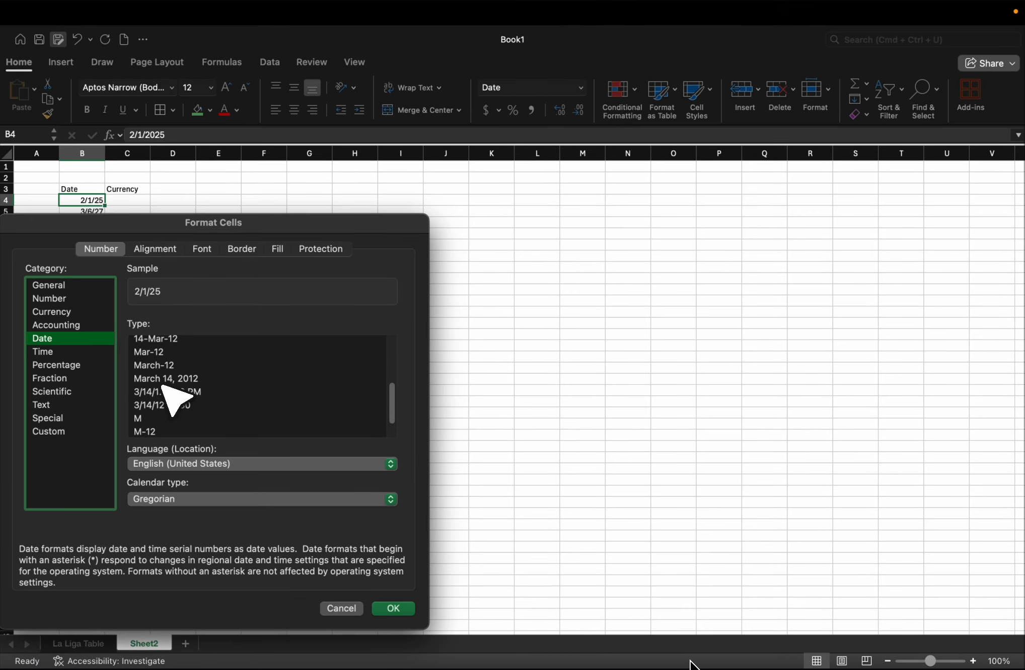
pyautogui.click(169, 379)
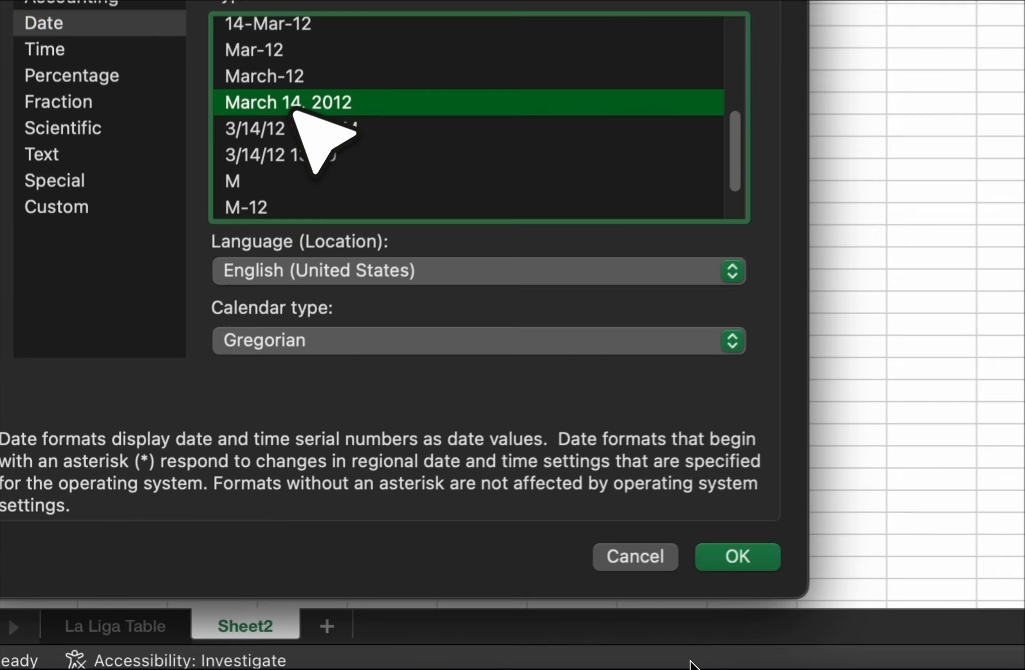
pyautogui.click(744, 555)
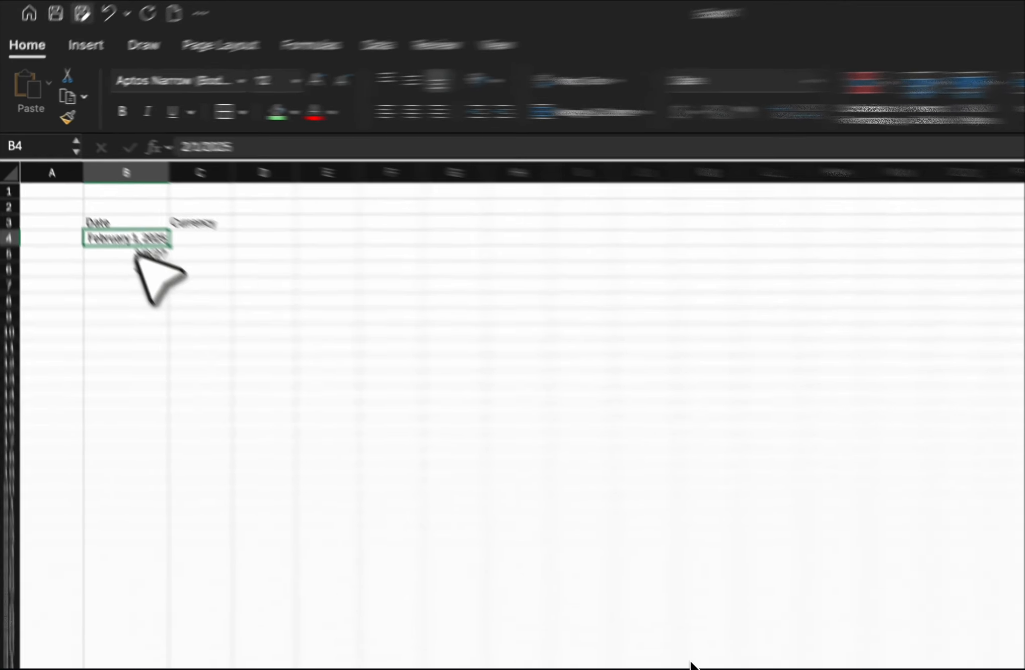
# Step: Apply the Long Date number format to the date in cell B5
pyautogui.click(99, 211)
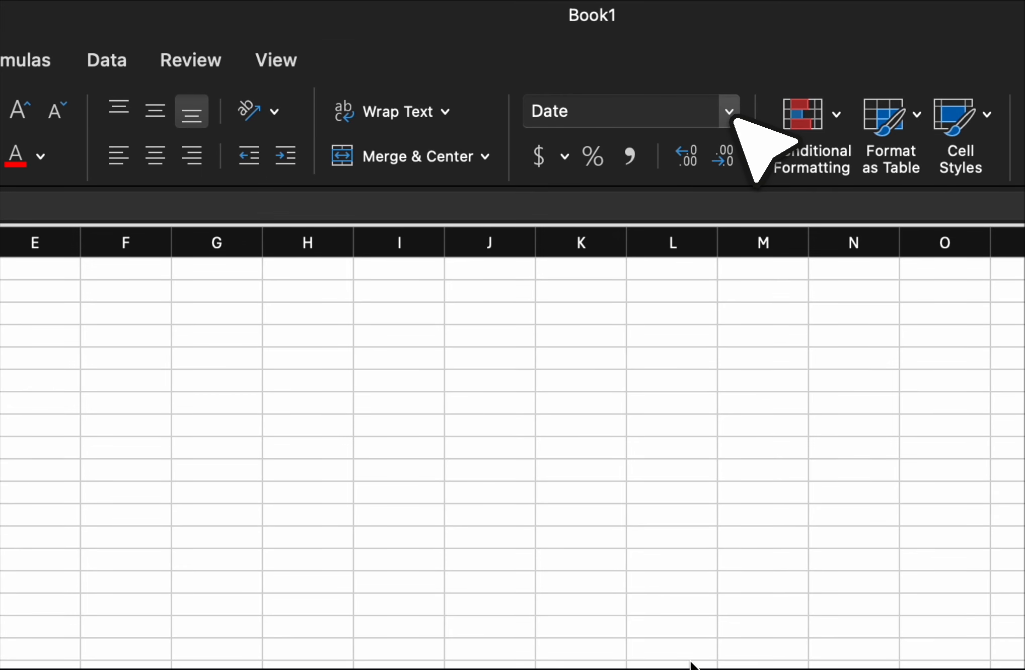
pyautogui.click(729, 111)
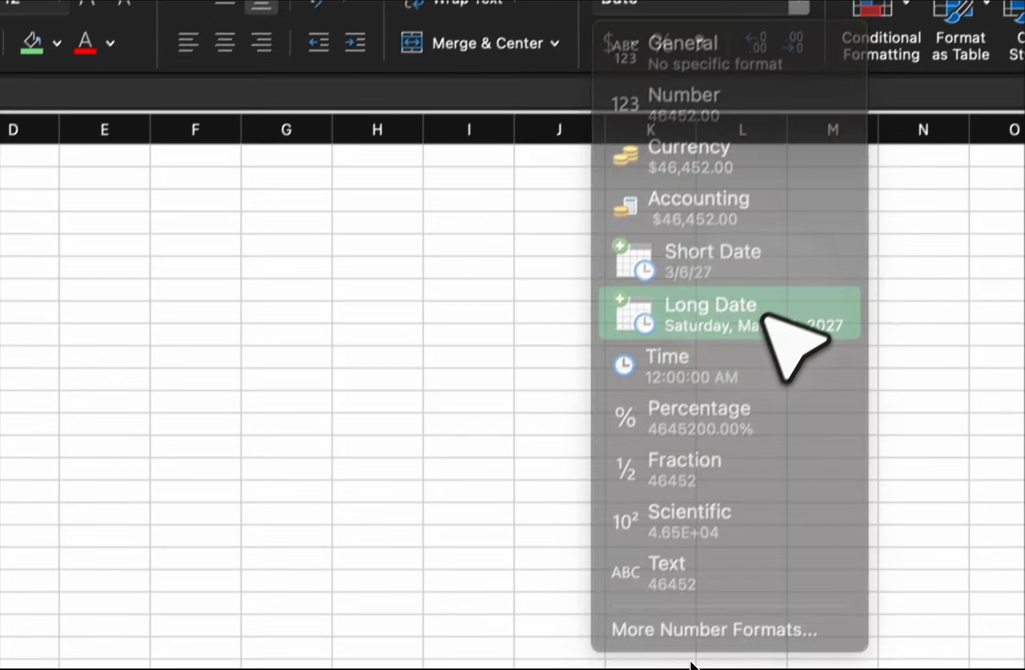
pyautogui.click(693, 427)
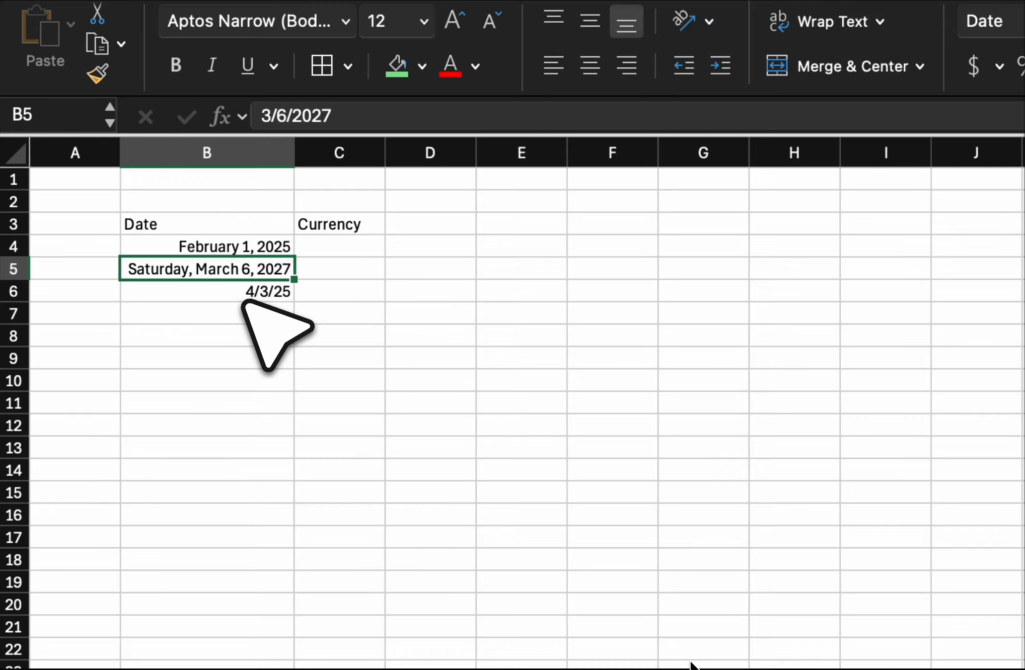
# Step: Format the date in cell B6 with the "14-Mar" date type
pyautogui.click(242, 297)
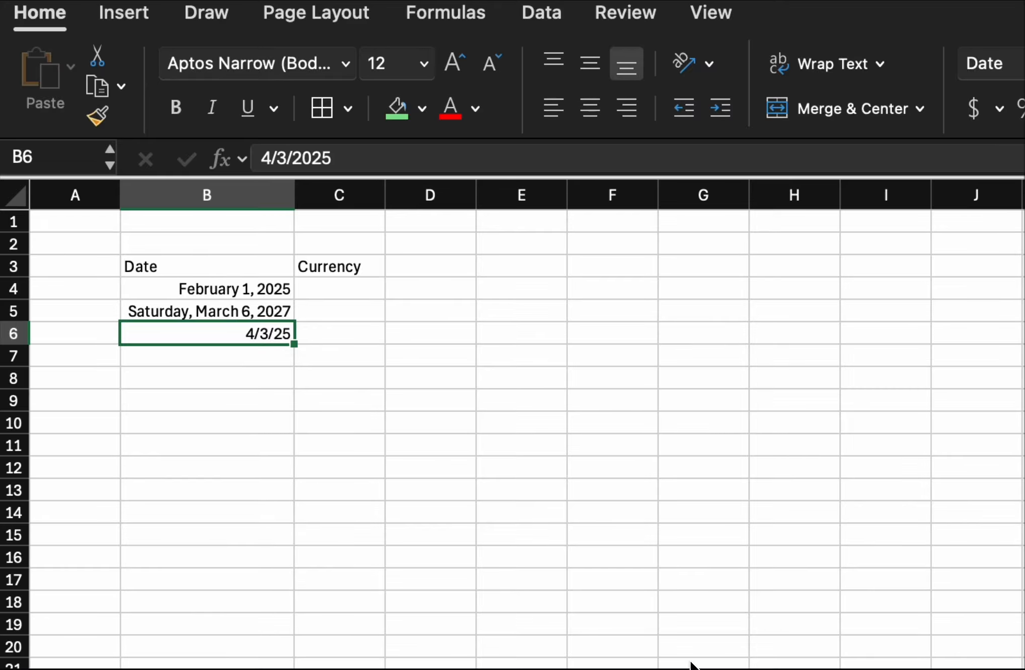
pyautogui.rightClick(242, 335)
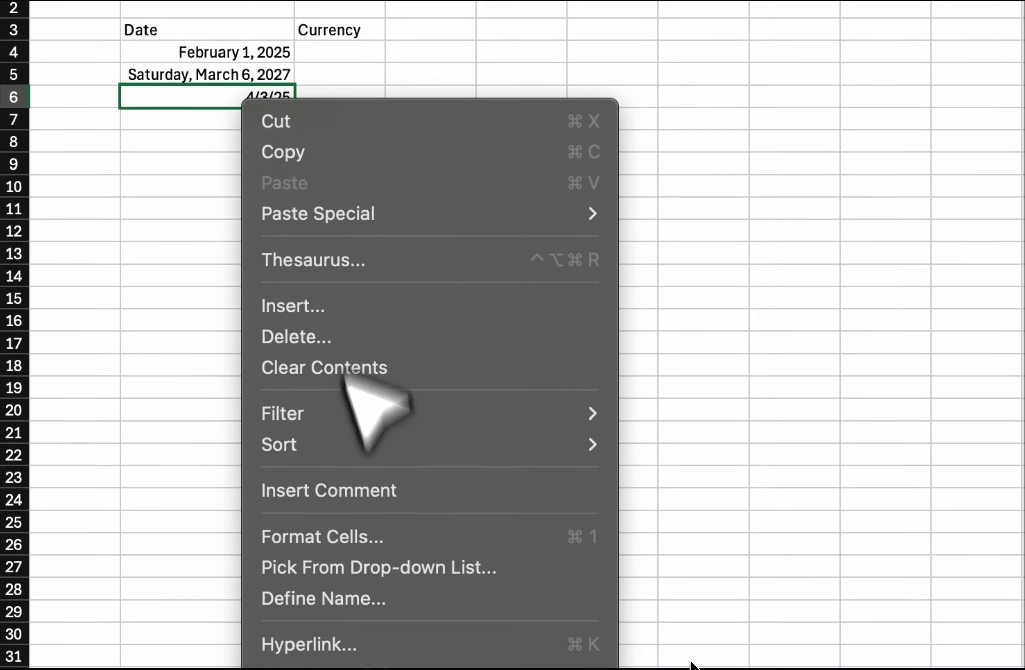
pyautogui.click(393, 535)
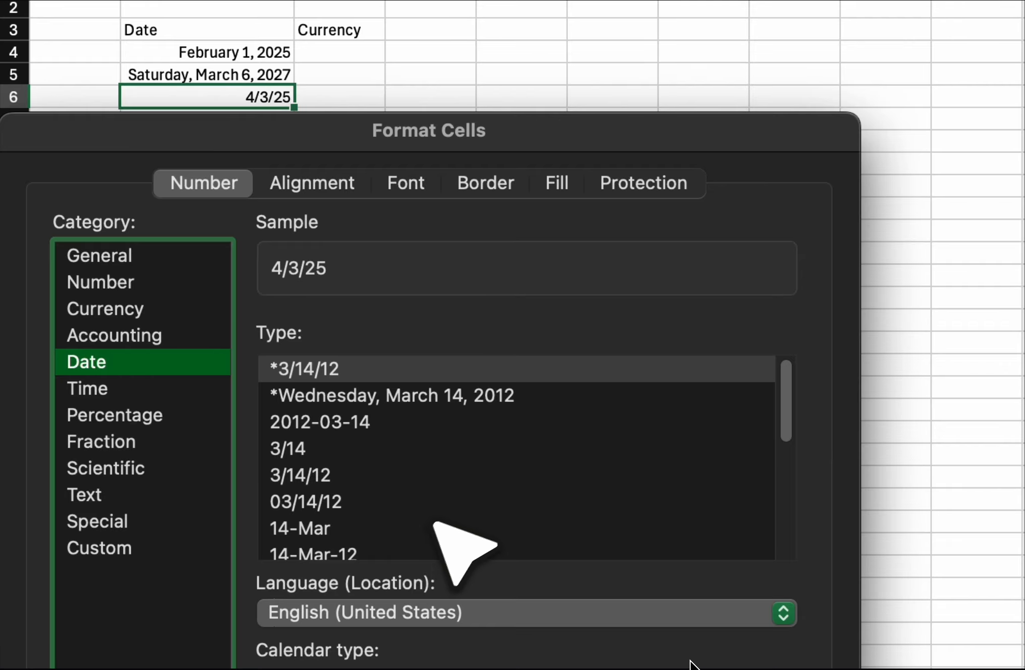
pyautogui.click(353, 531)
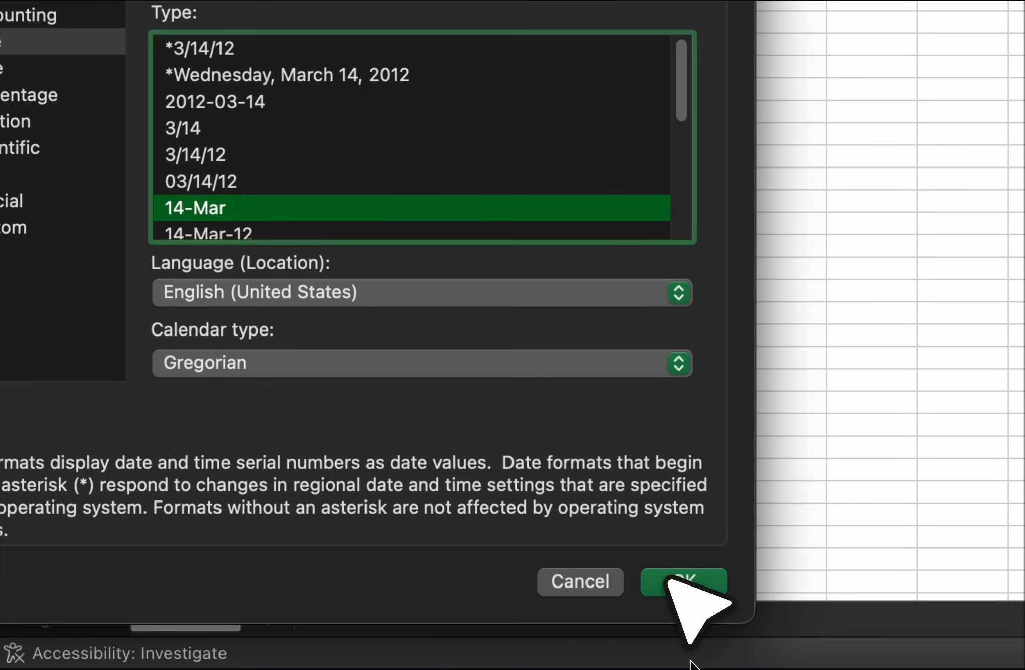
pyautogui.click(697, 623)
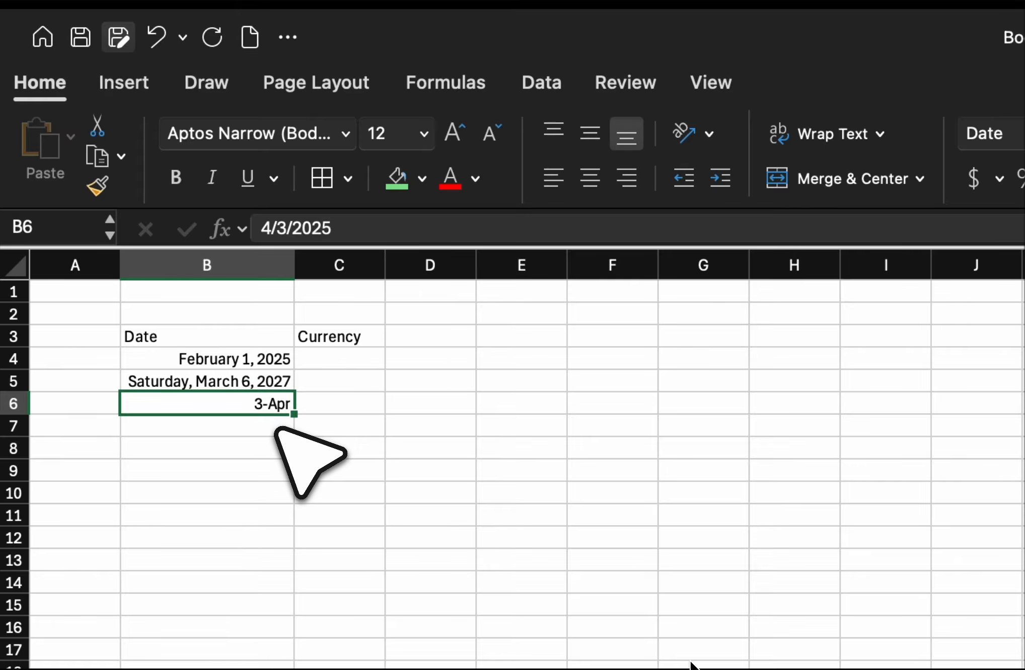
# Step: Enter the values 24, 25 and 27 in cells C4 to C6 under the Currency header
pyautogui.click(258, 403)
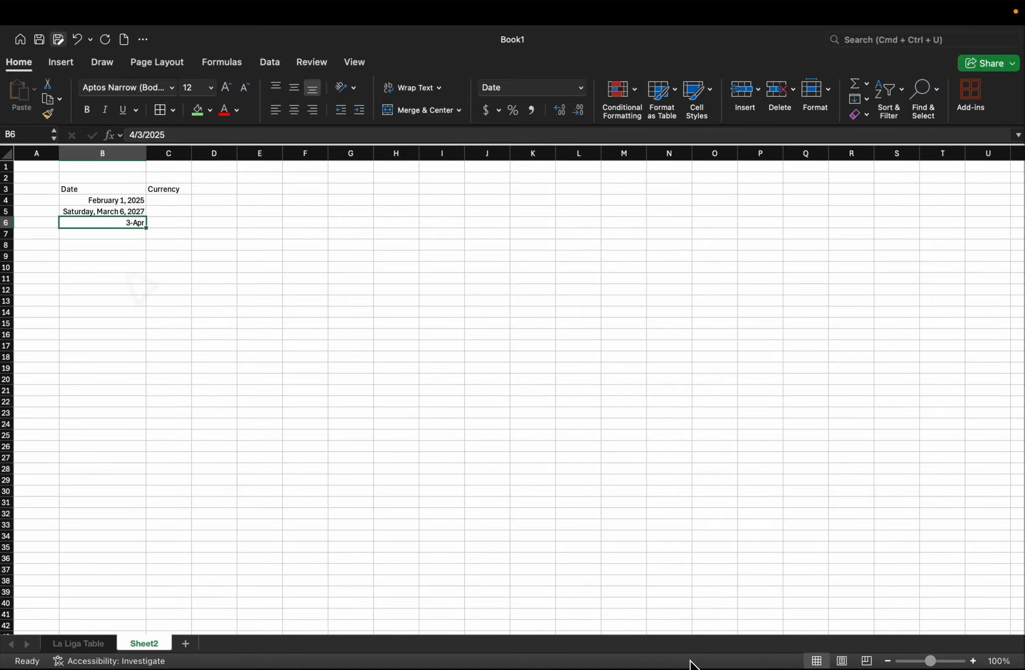
pyautogui.press('Up')
pyautogui.press('Up')
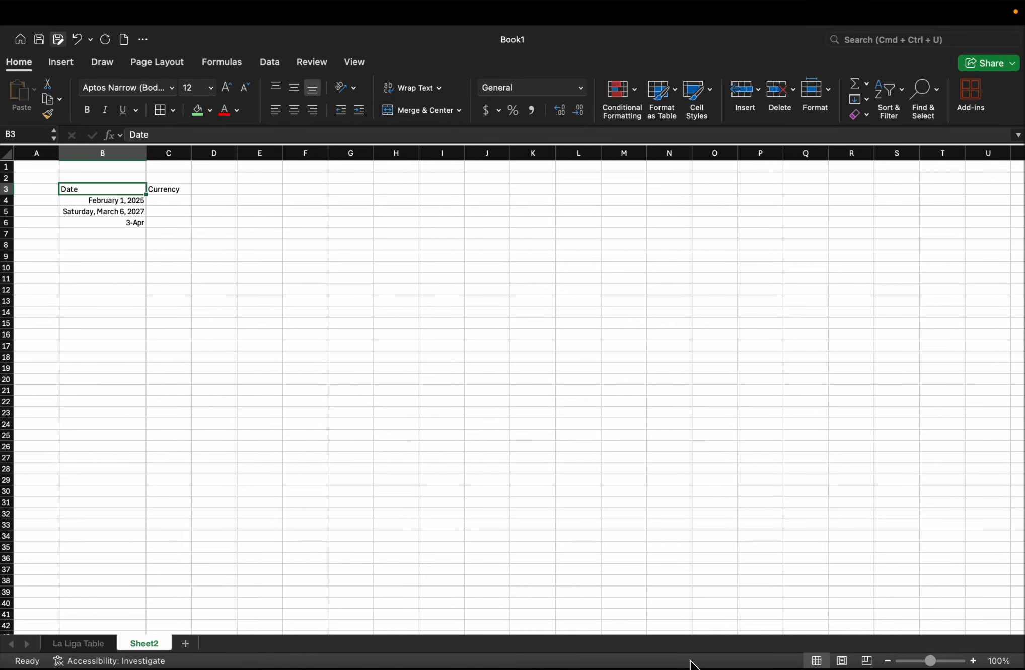
pyautogui.press('Right')
pyautogui.press('Down')
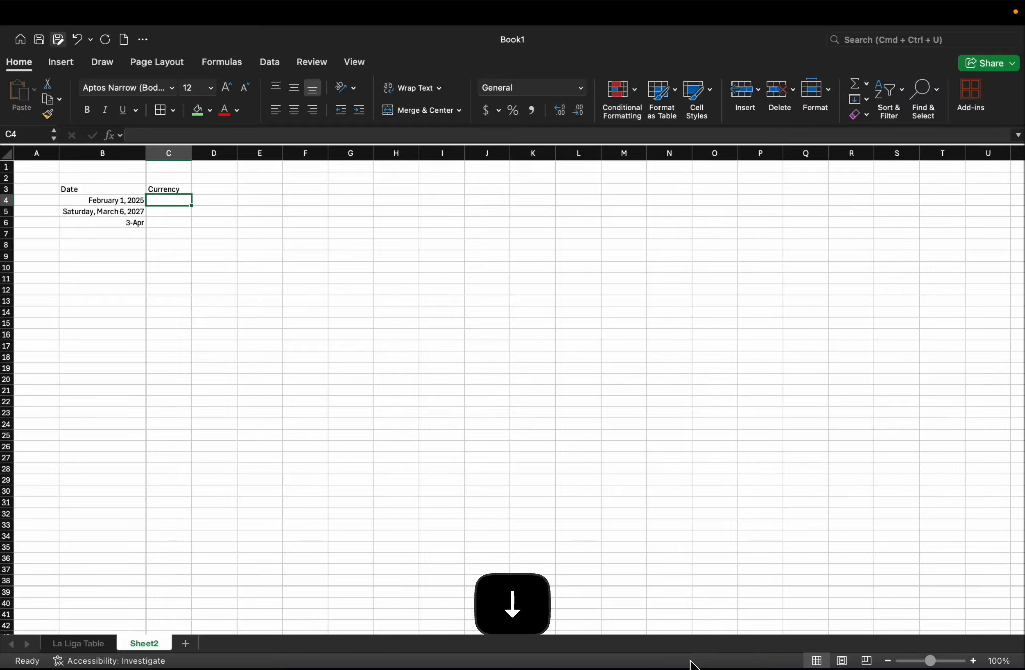
pyautogui.write('24')
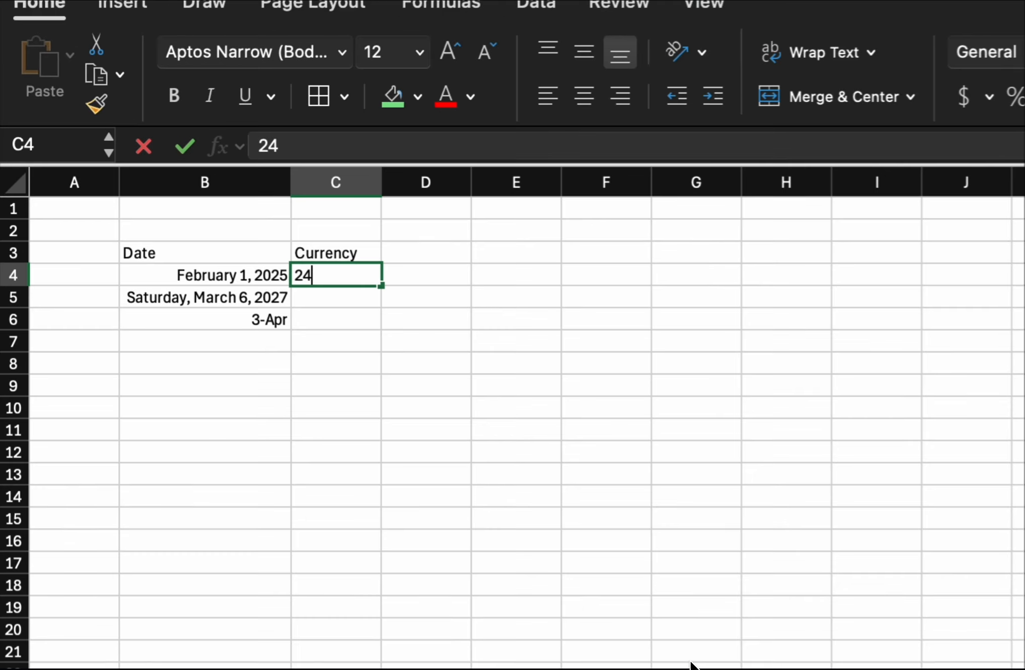
pyautogui.press('Return')
pyautogui.write('25')
pyautogui.press('Return')
pyautogui.write('27')
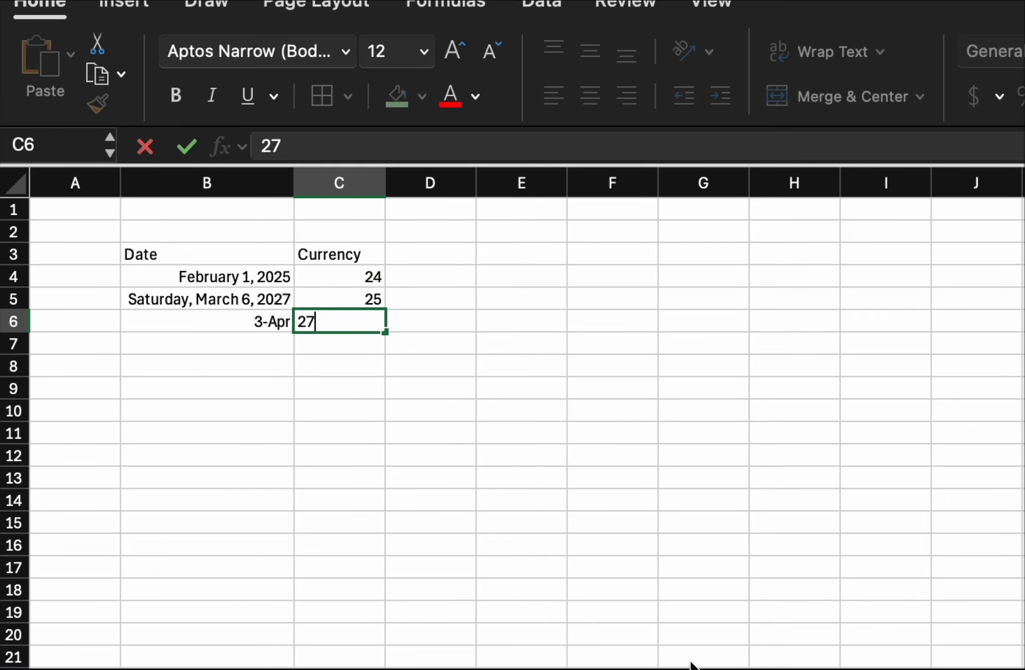
pyautogui.press('Return')
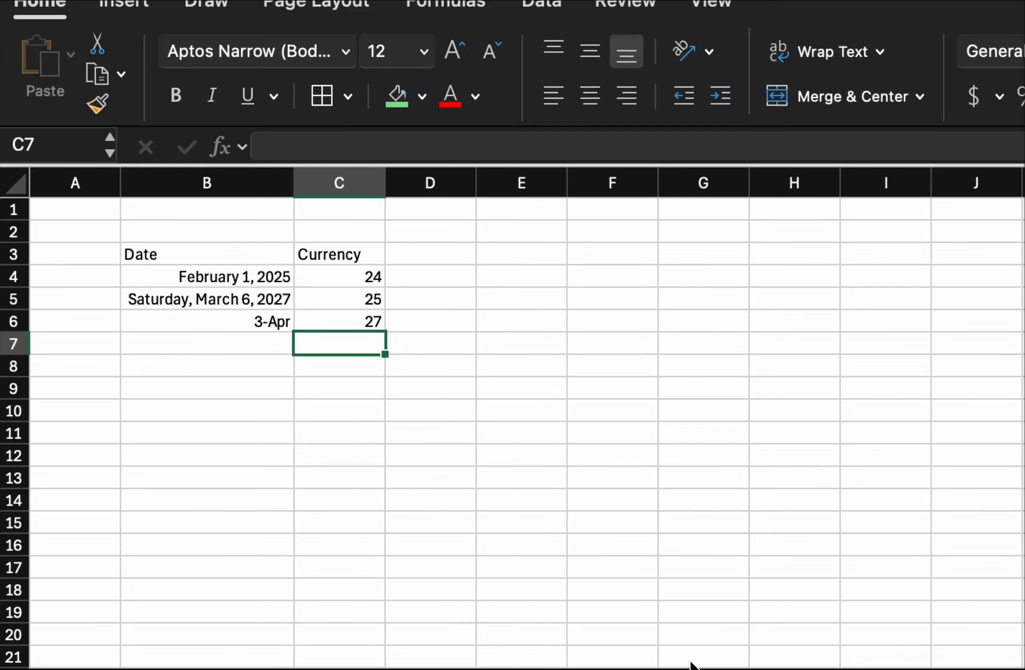
# Step: Enter the values 28, 30 and 51 in cells C7 to C9 under the Currency header
pyautogui.write('28')
pyautogui.press('Return')
pyautogui.write('30')
pyautogui.press('Return')
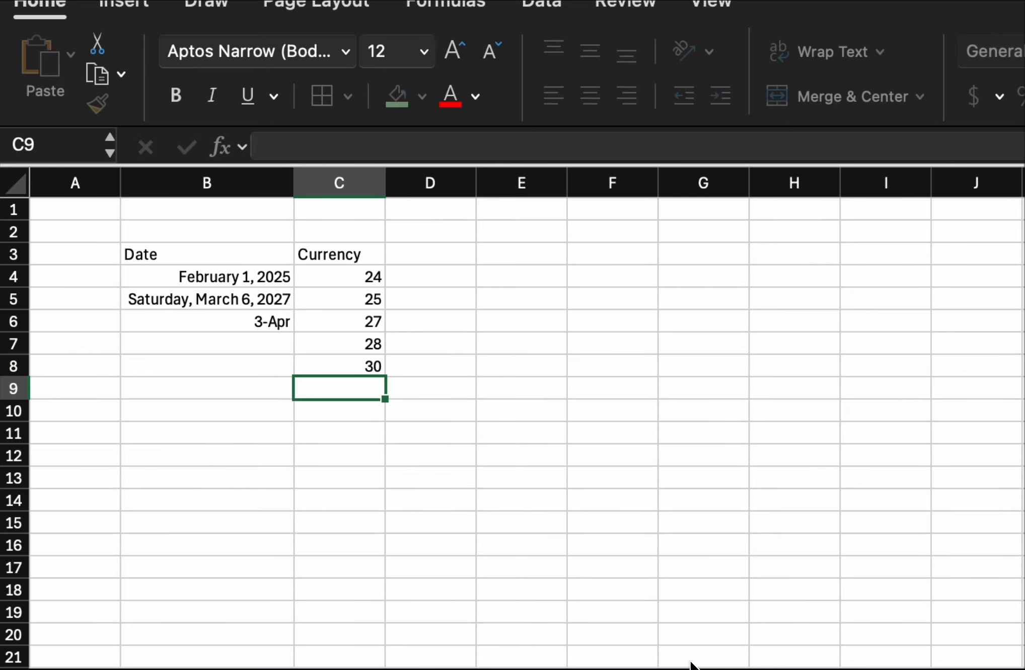
pyautogui.write('51')
pyautogui.press('Return')
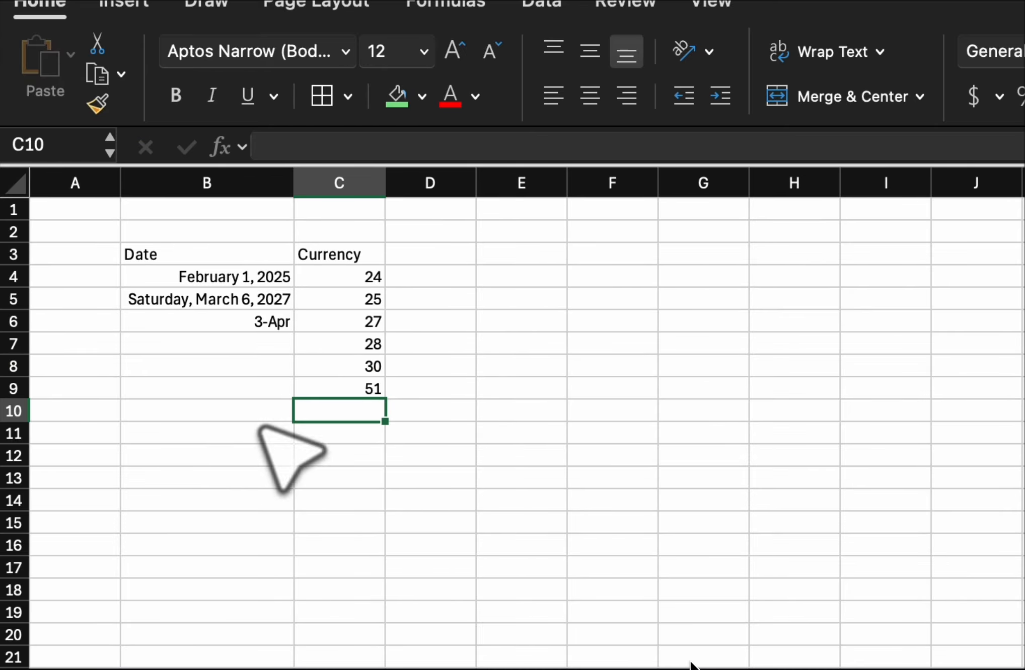
# Step: Format the value in cell C4 as Currency with the $ symbol and the -$1,234.10 negative number style
pyautogui.click(362, 282)
pyautogui.moveTo(361, 160); pyautogui.dragTo(366, 272)
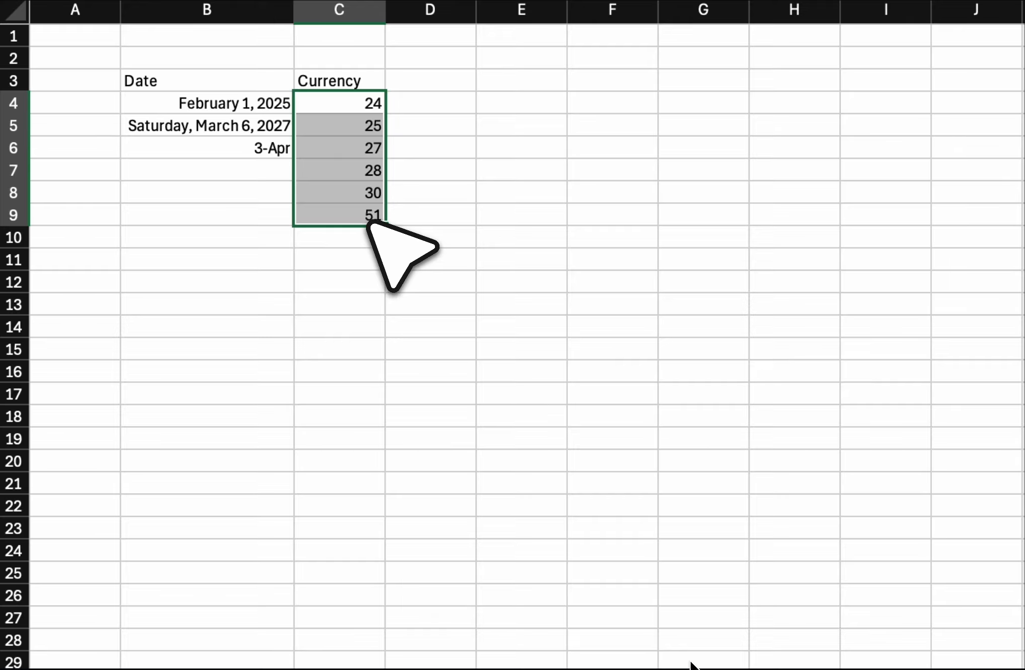
pyautogui.click(355, 107)
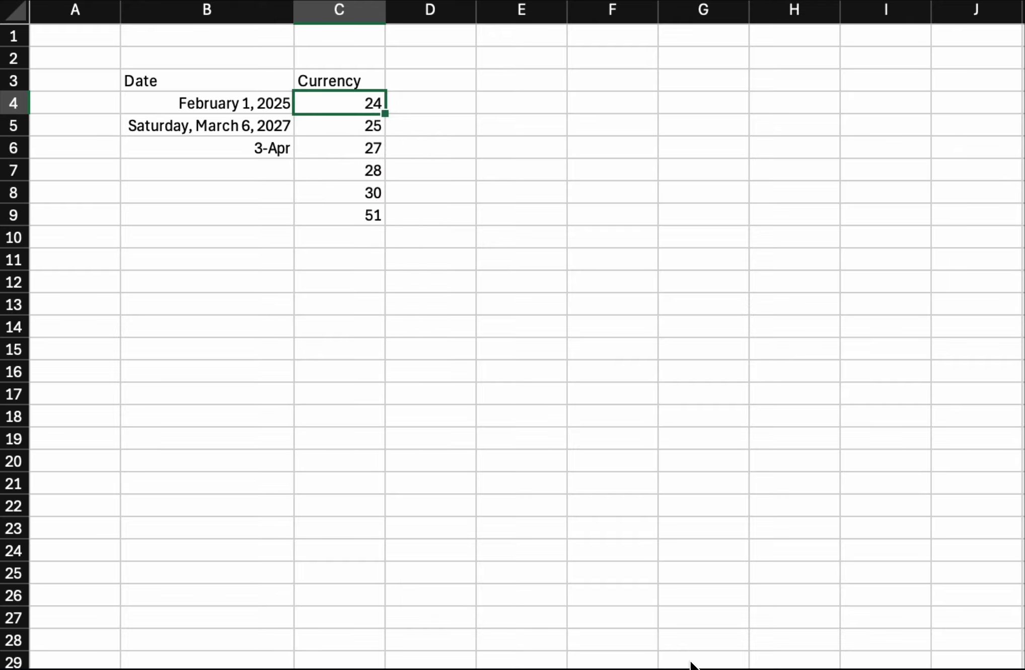
pyautogui.rightClick(358, 100)
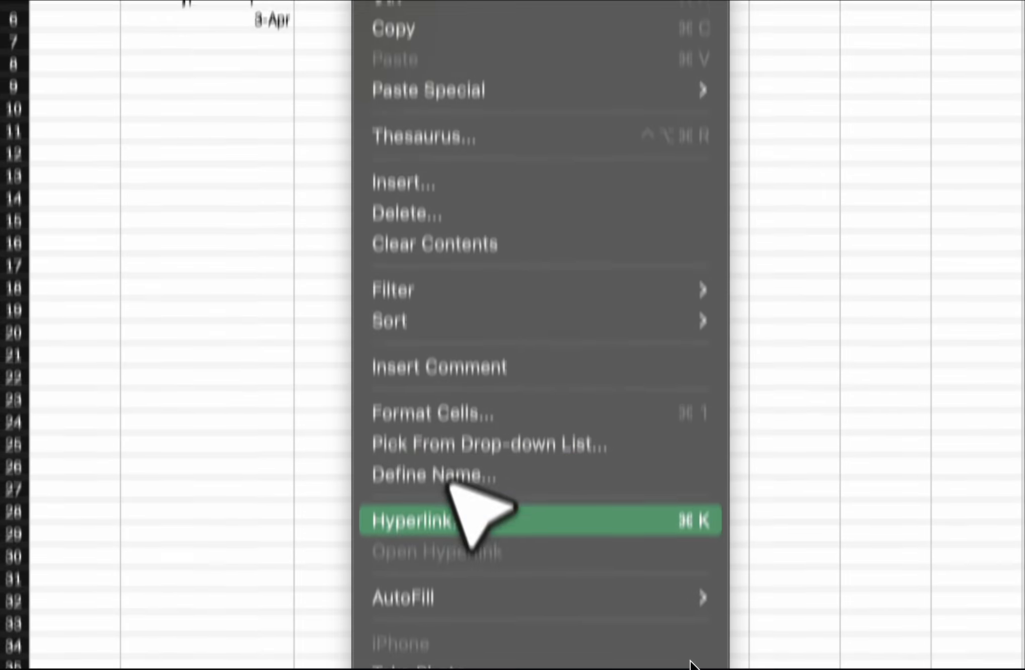
pyautogui.click(484, 414)
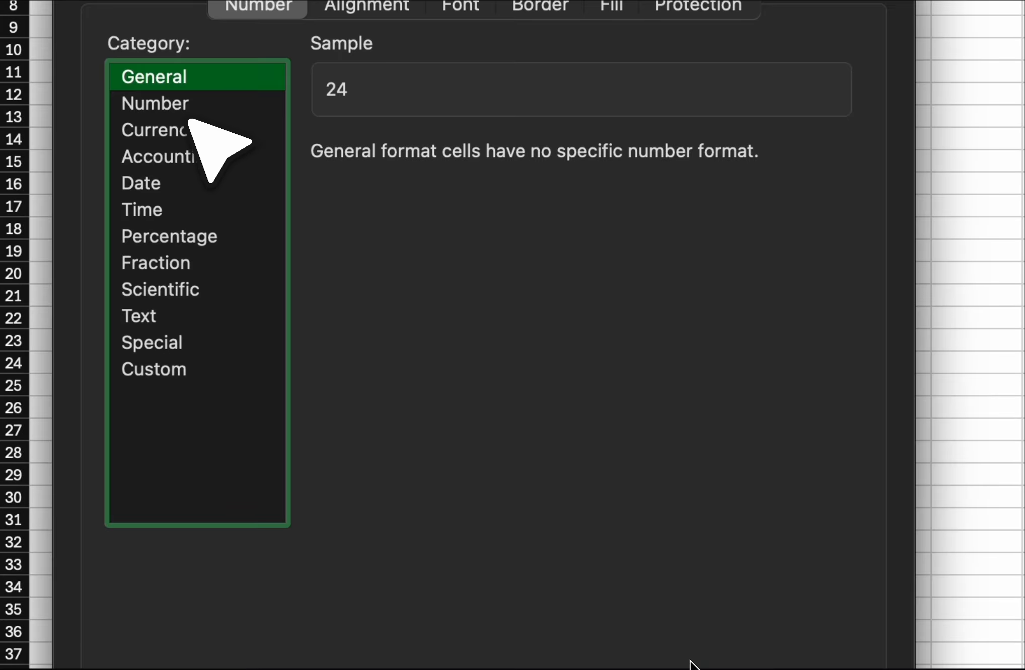
pyautogui.click(194, 139)
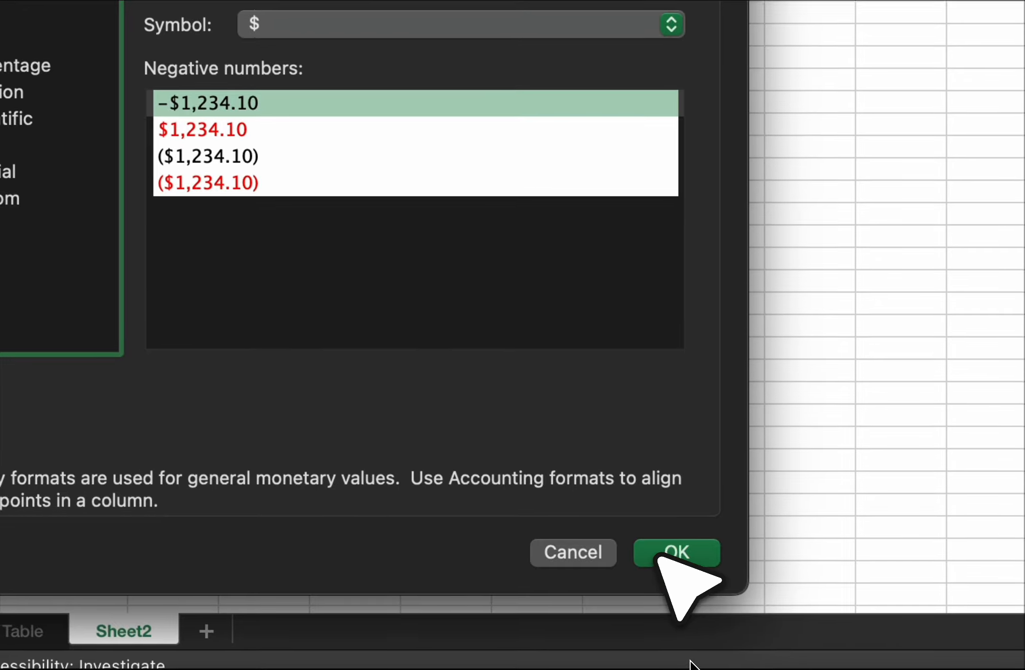
pyautogui.click(823, 669)
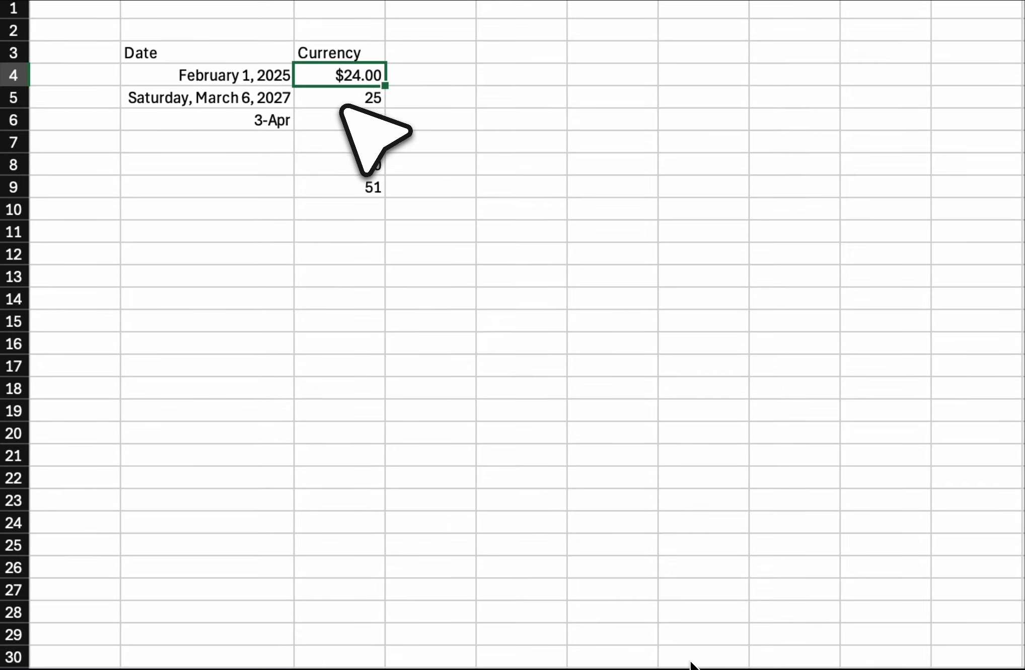
# Step: Format cell C5 as Currency with the black parenthesised ($1,234.10) style for negative numbers
pyautogui.click(342, 106)
pyautogui.rightClick(343, 105)
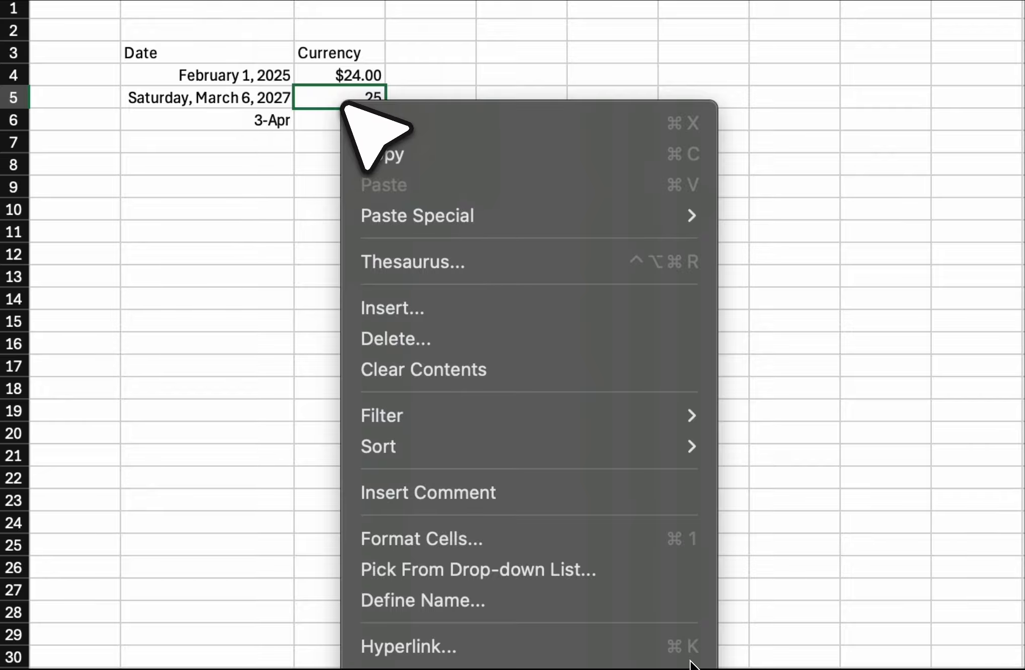
pyautogui.moveTo(534, 544)
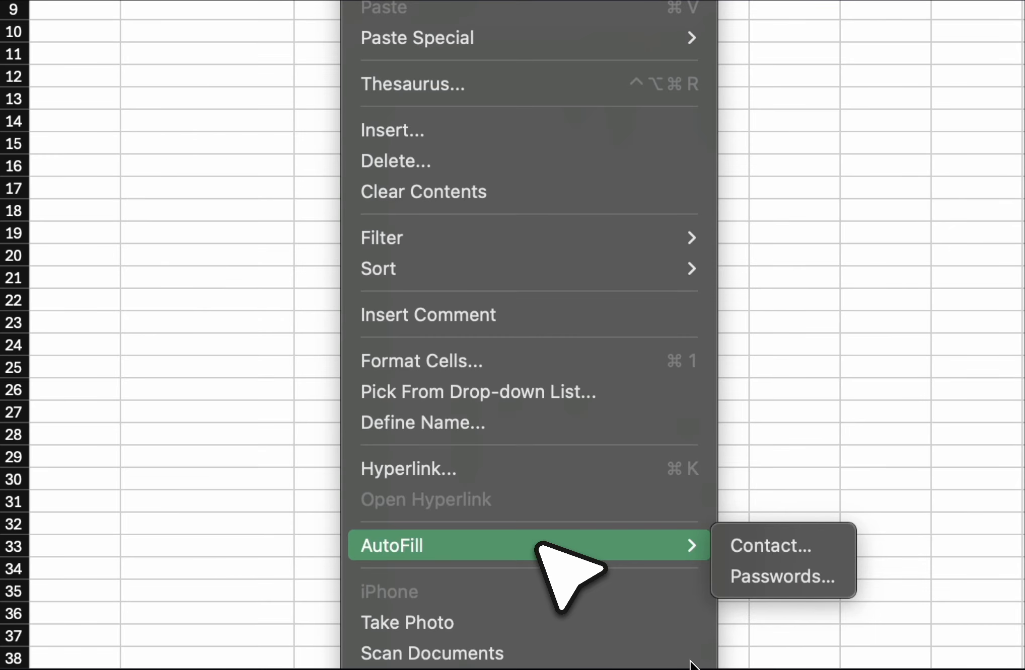
pyautogui.click(508, 361)
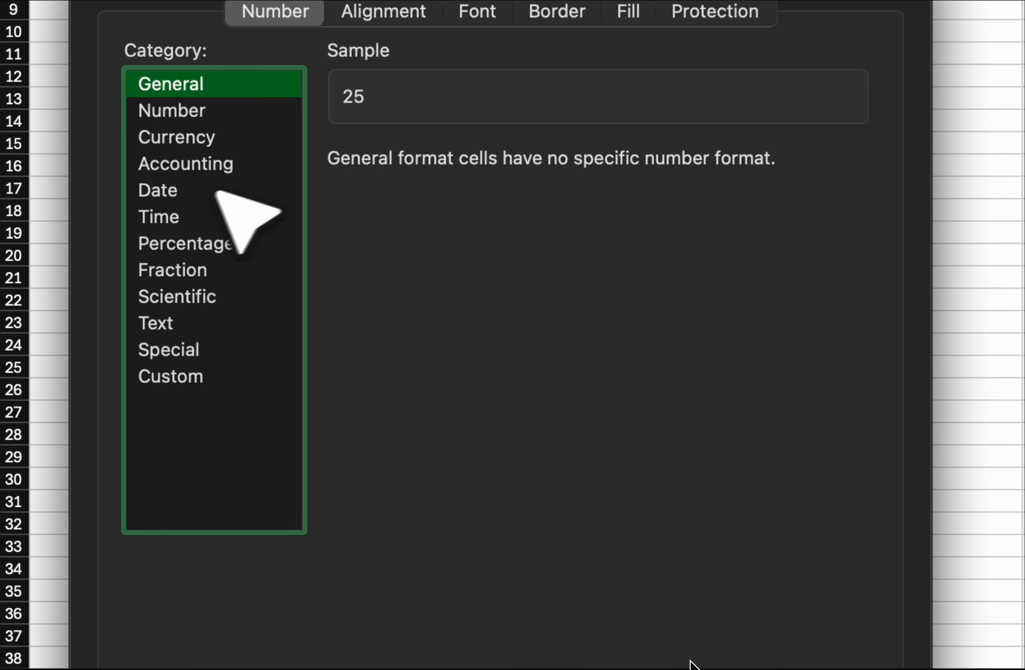
pyautogui.click(201, 135)
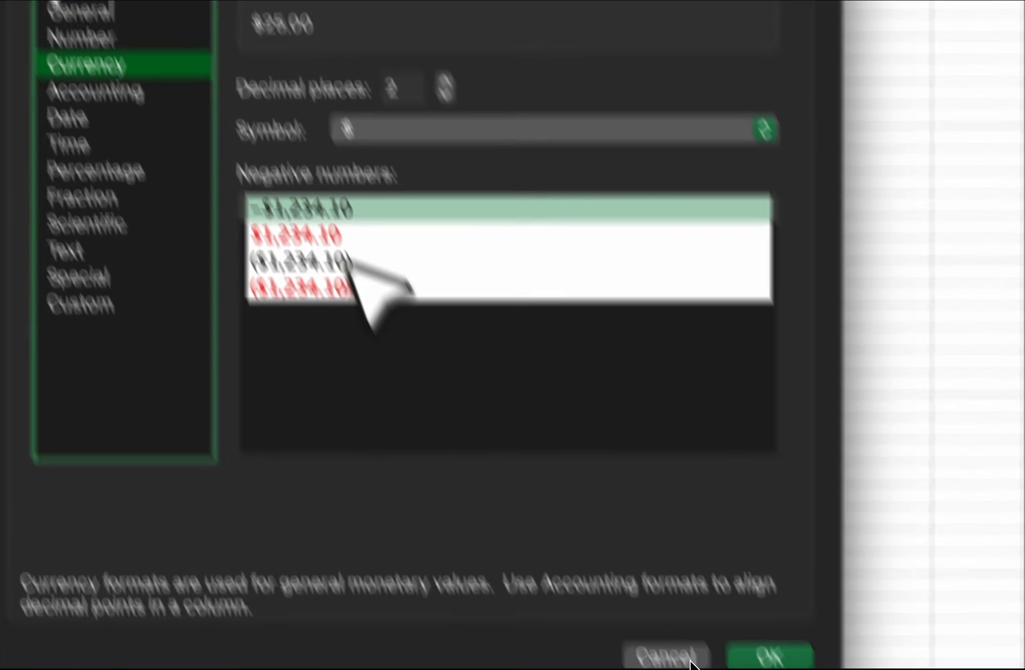
pyautogui.click(449, 429)
pyautogui.click(729, 560)
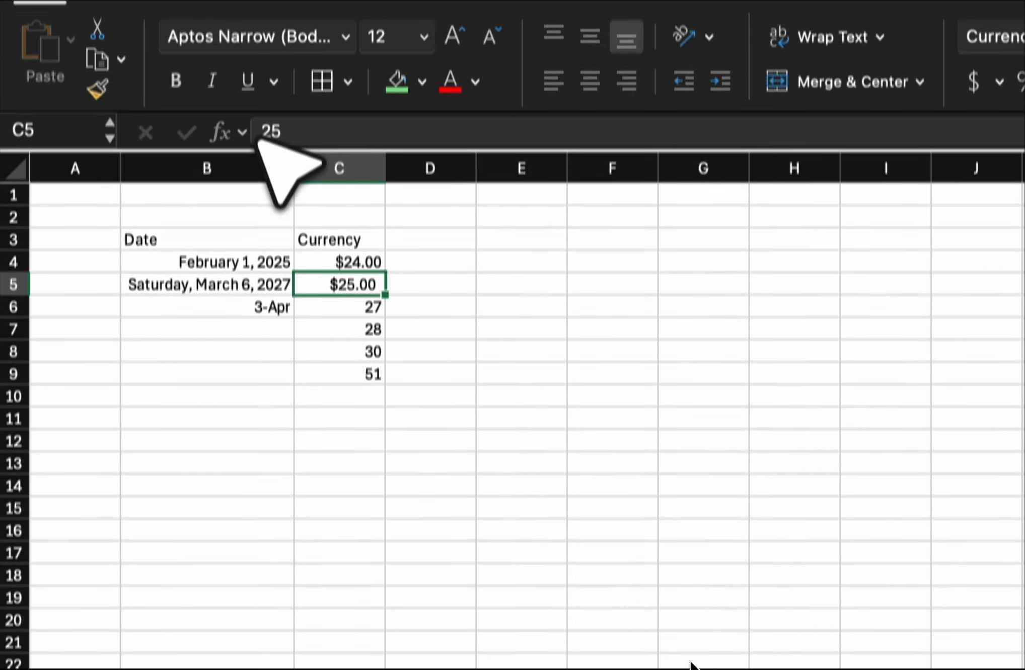
# Step: Change the value in cell C5 to -25
pyautogui.click(261, 93)
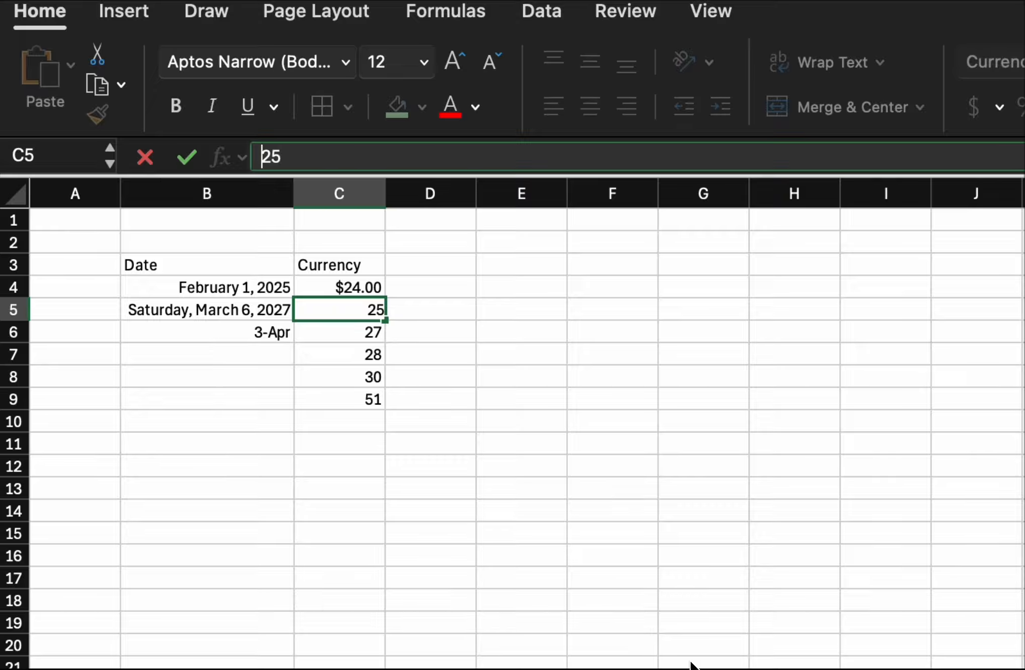
pyautogui.write('-')
pyautogui.press('Return')
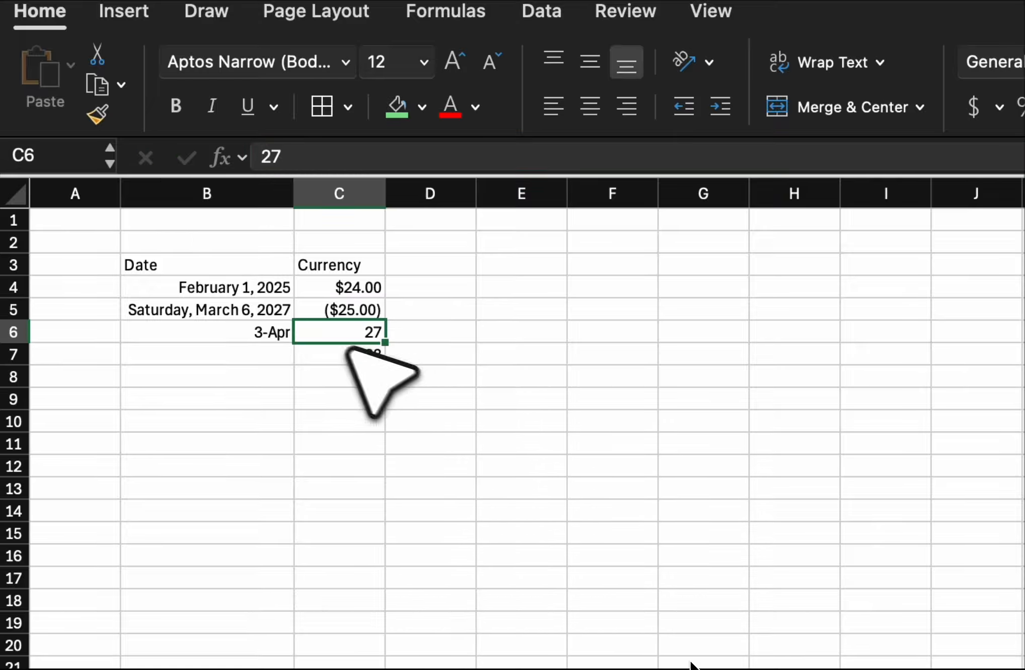
pyautogui.click(362, 309)
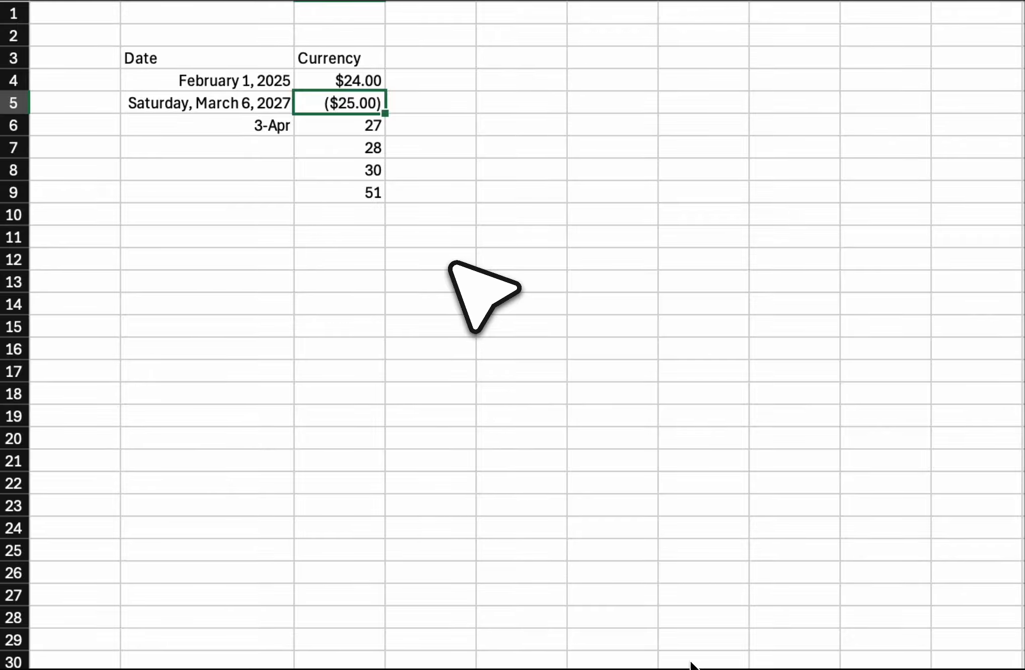
# Step: Format cell C6 as Currency with the red parenthesised ($1,234.10) style for negative numbers
pyautogui.click(349, 126)
pyautogui.rightClick(353, 129)
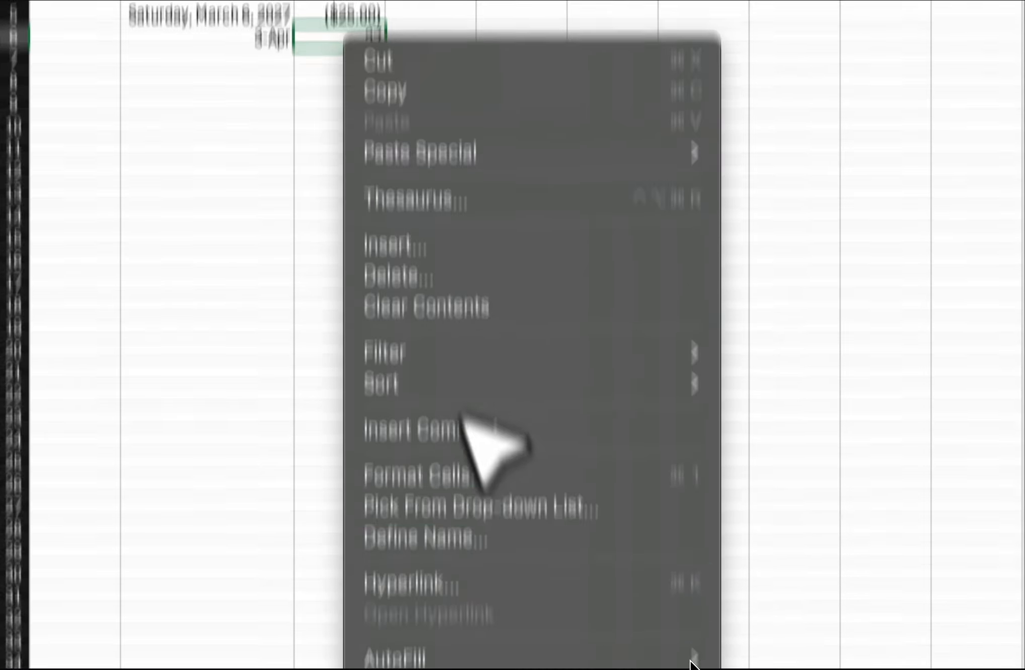
pyautogui.click(503, 476)
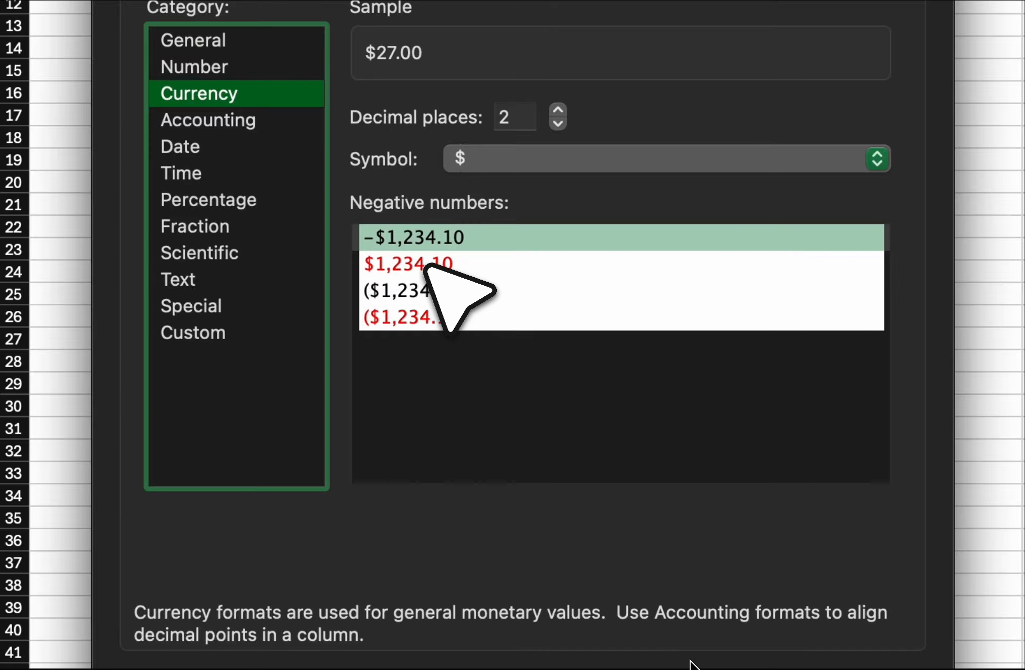
pyautogui.click(431, 315)
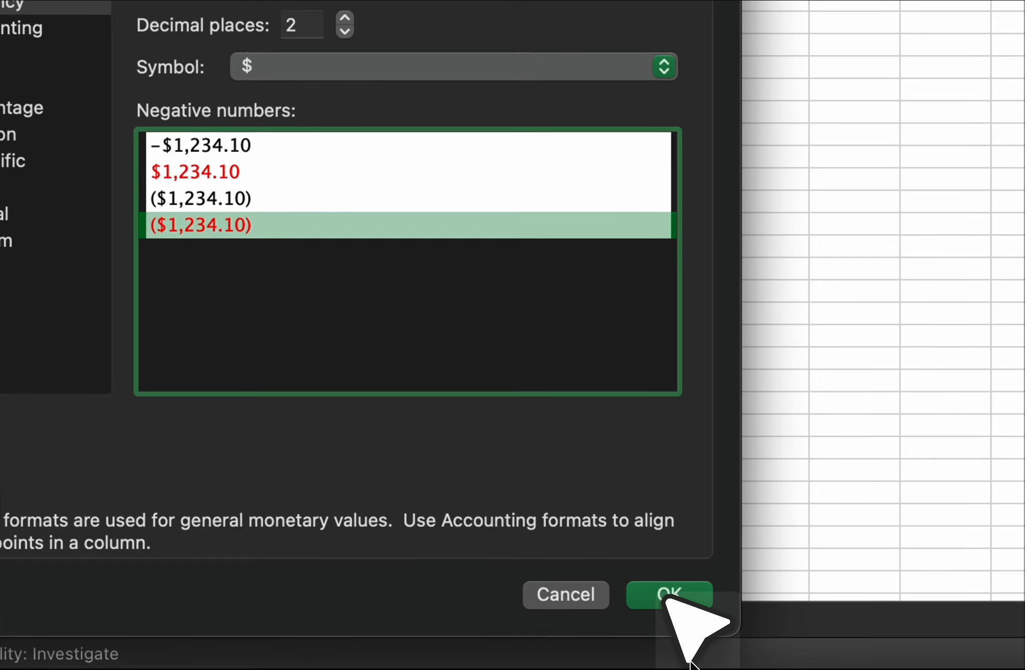
pyautogui.click(665, 597)
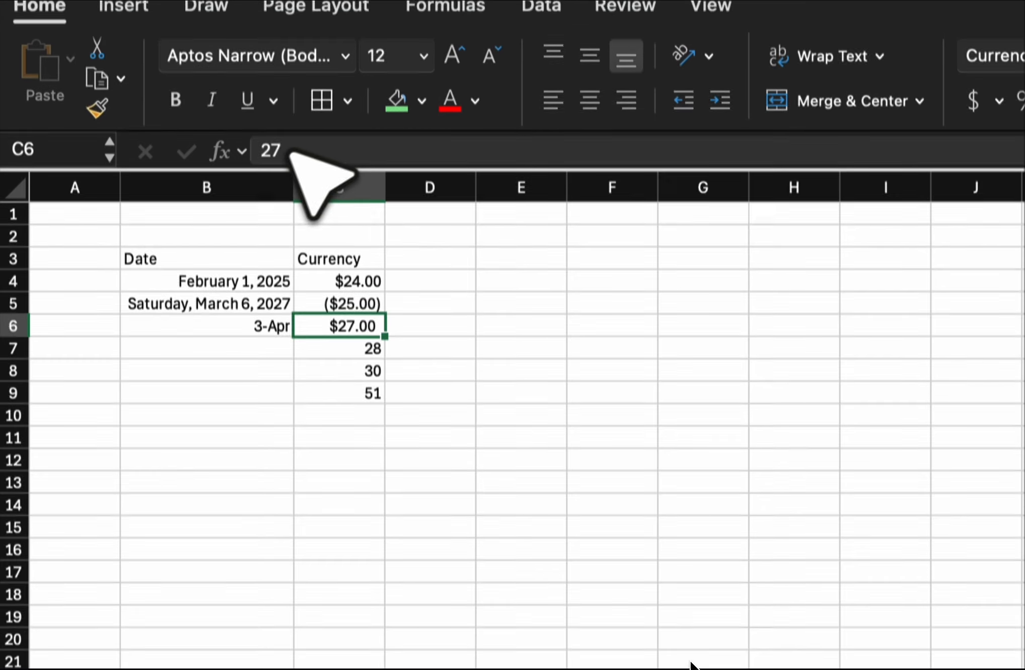
# Step: Change the value in cell C6 to -27
pyautogui.click(273, 160)
pyautogui.write('-')
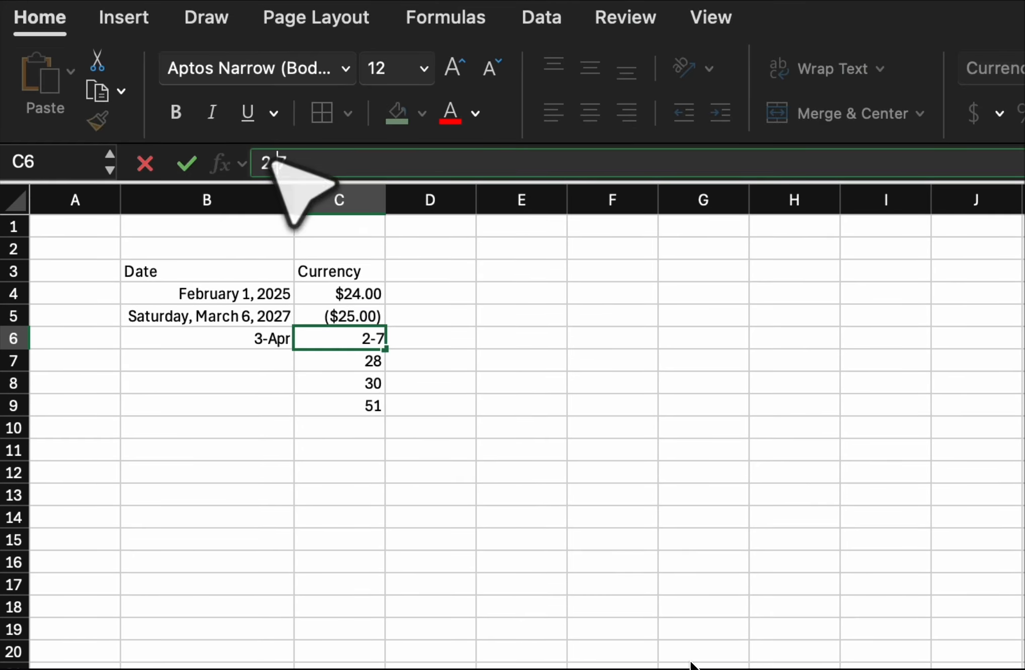
pyautogui.press('BackSpace')
pyautogui.press('Left')
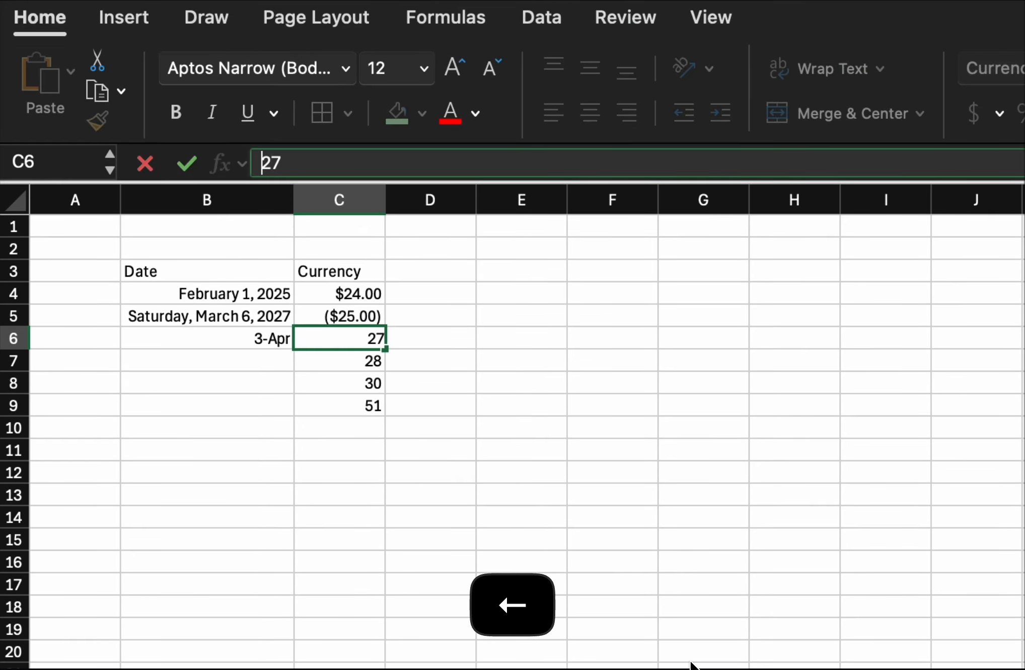
pyautogui.write('-')
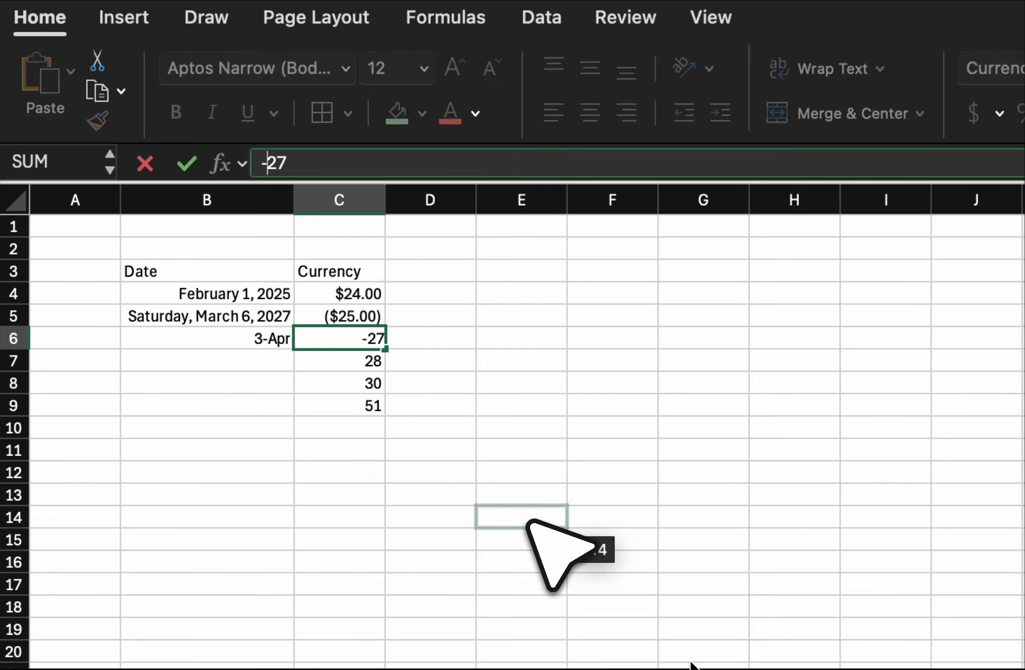
pyautogui.press('Return')
pyautogui.click(362, 335)
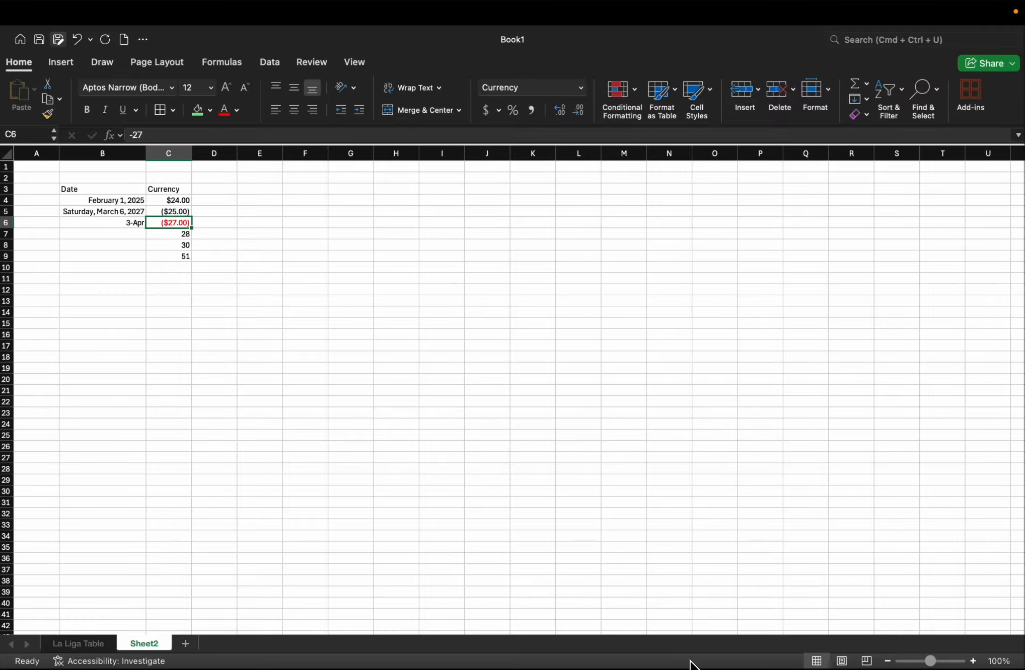
# Step: Insert today's date as a fixed value in cell F3
pyautogui.click(305, 190)
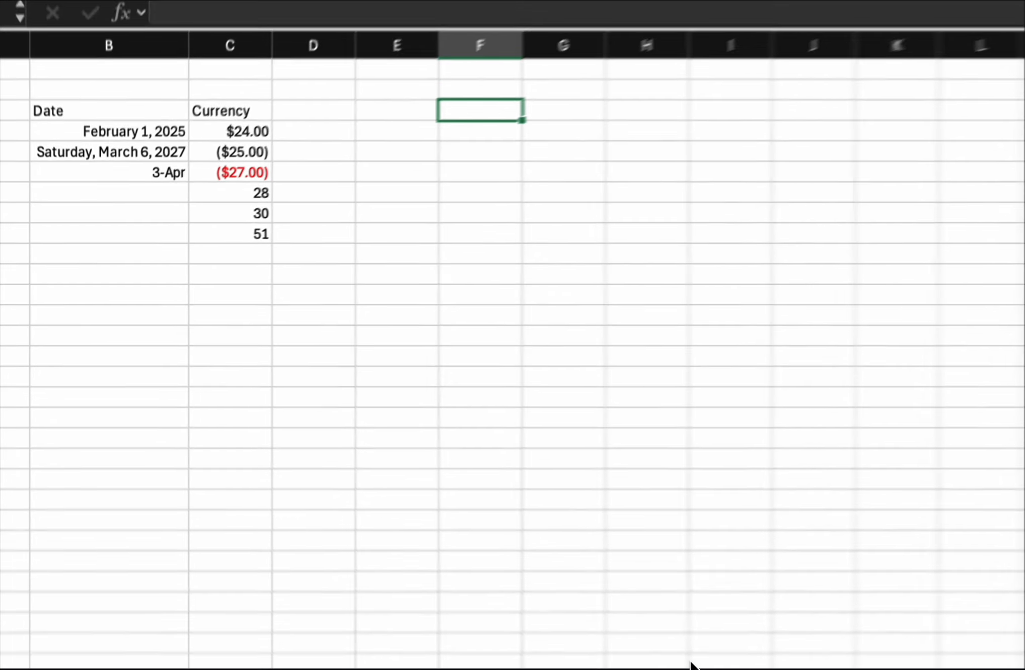
pyautogui.hotkey('ctrl', ';')
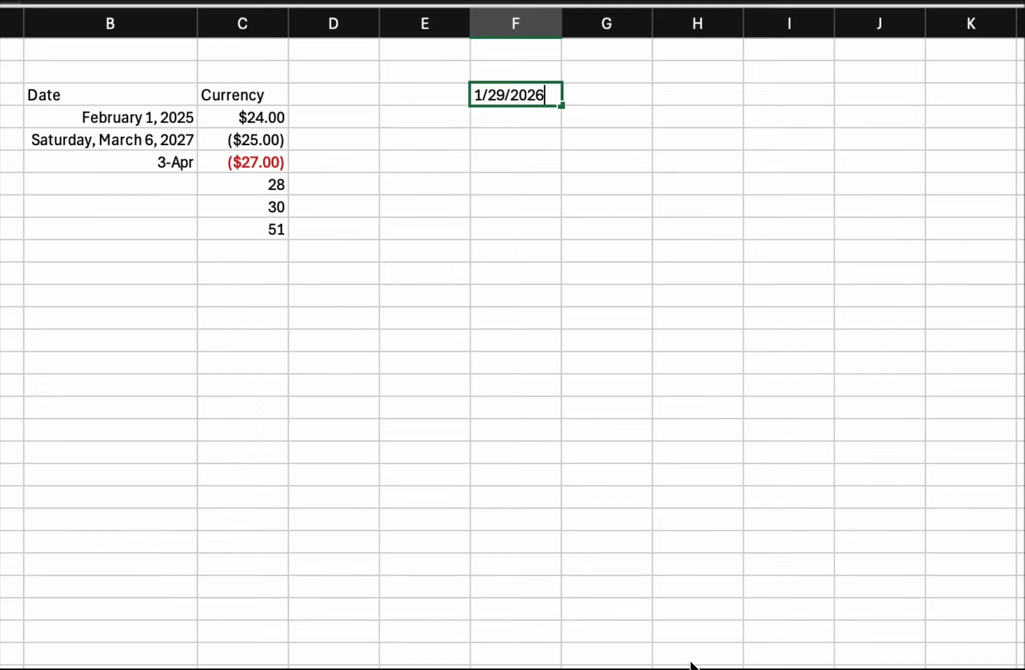
pyautogui.press('Return')
pyautogui.click(516, 363)
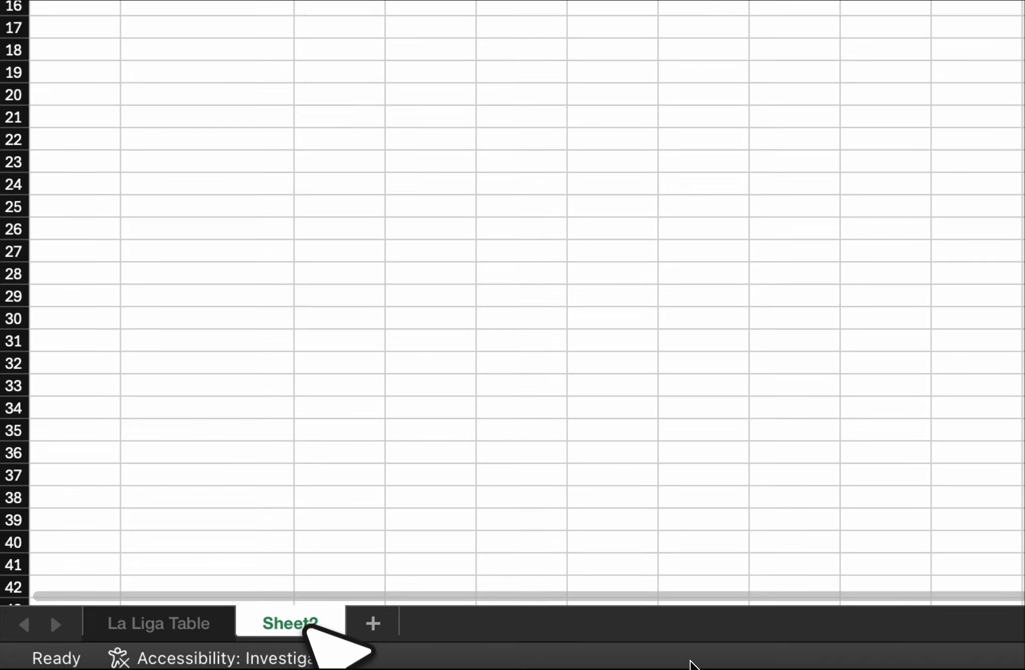
# Step: Rename the Sheet2 worksheet as Format
pyautogui.doubleClick(307, 628)
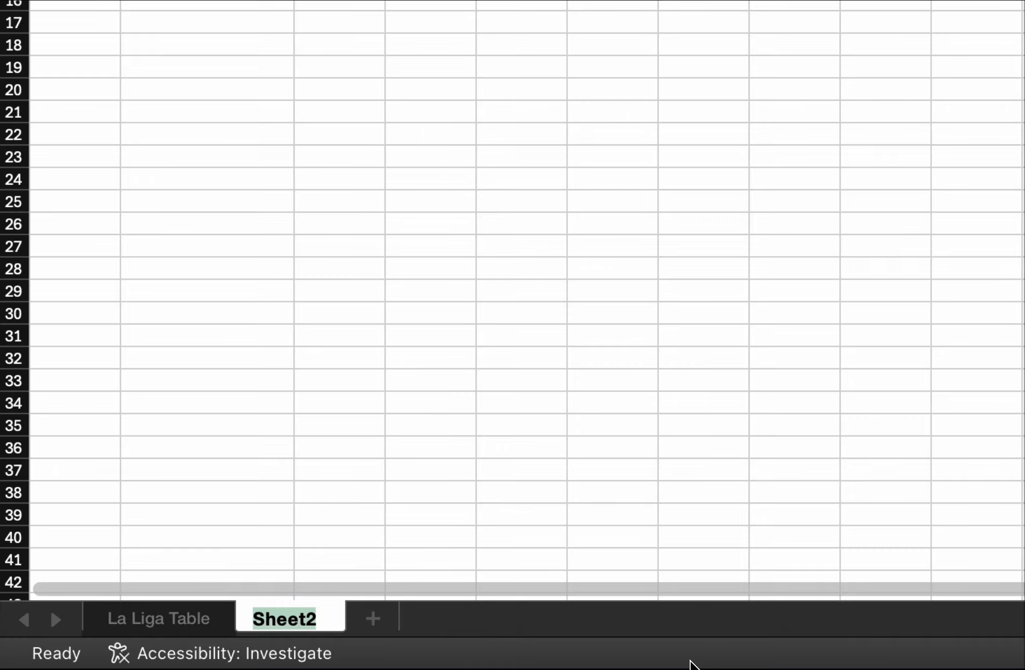
pyautogui.write('Forma')
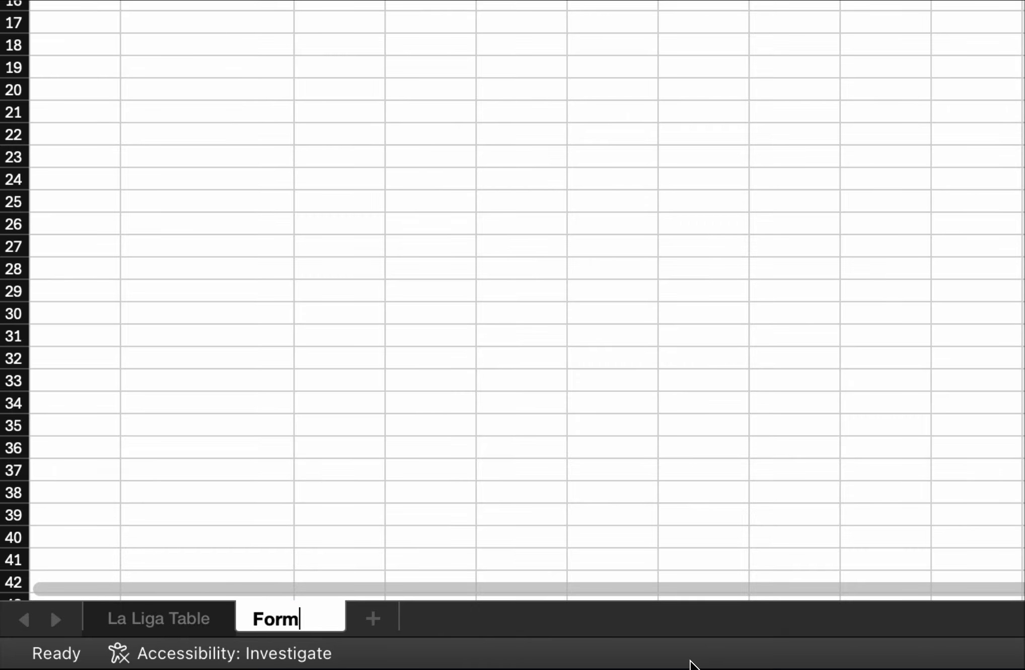
pyautogui.write('t')
pyautogui.press('Return')
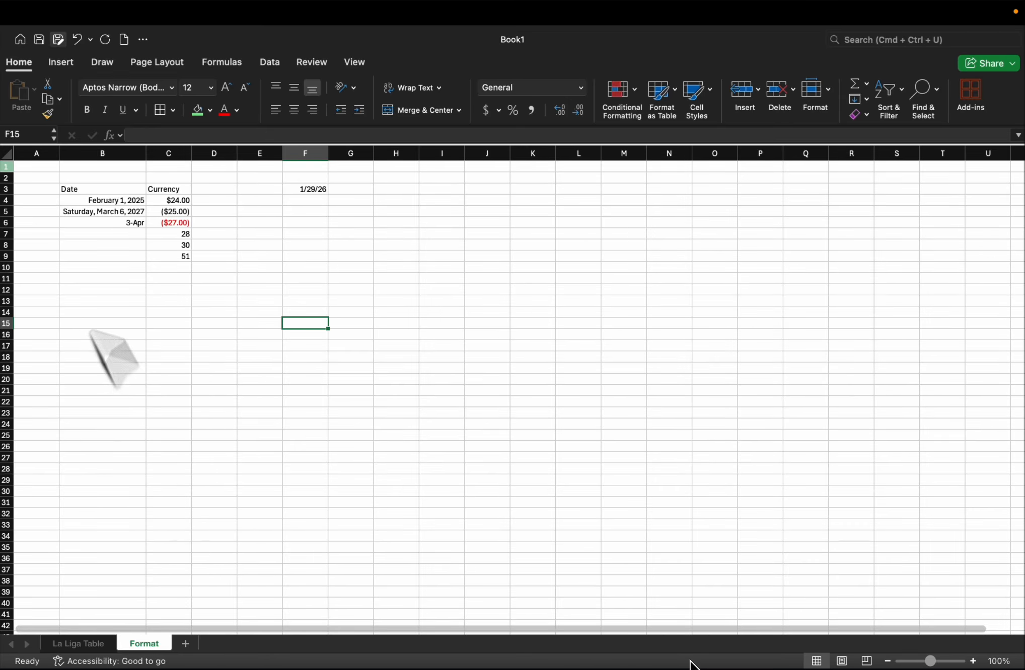
pyautogui.click(211, 336)
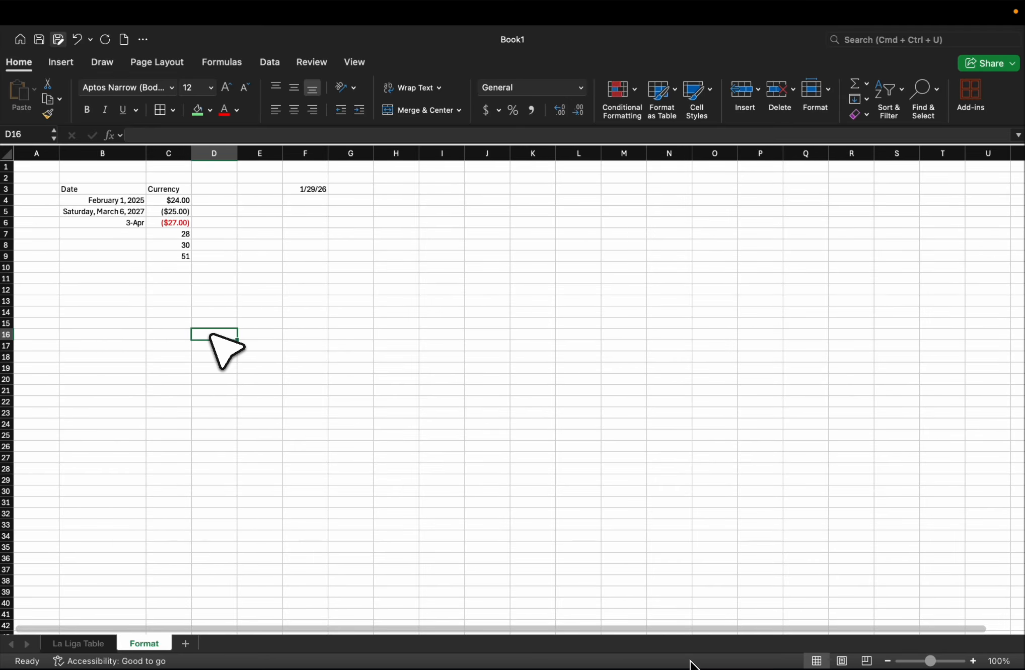